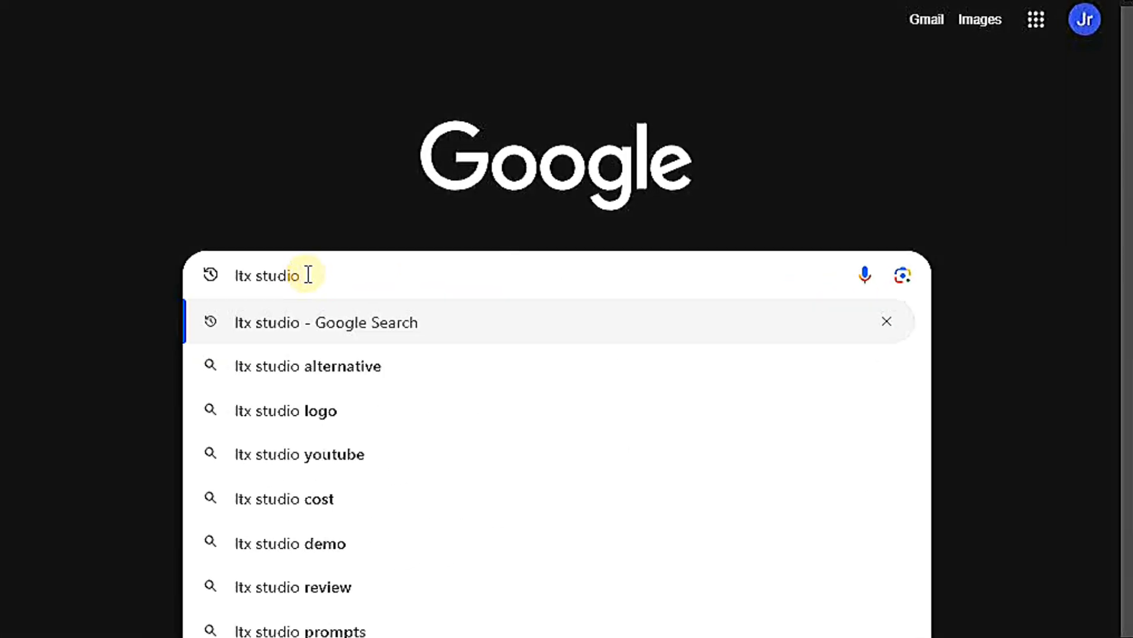
# Step: Search Google for 'ltx studio' to find the official site
pyautogui.press('Return')
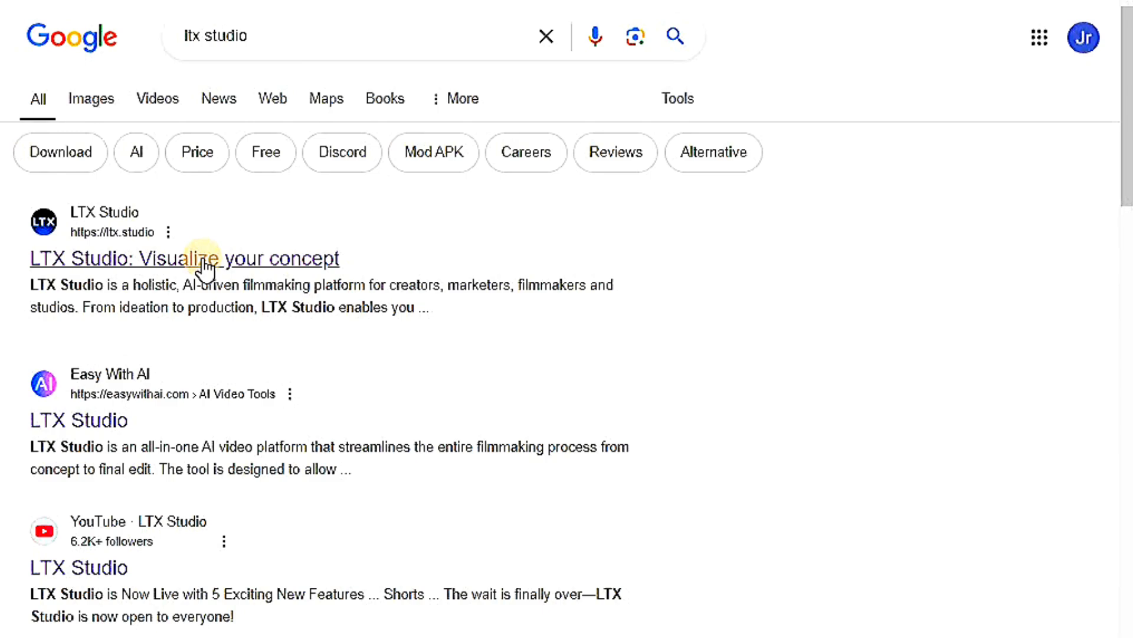
# Step: Open the official LTX Studio website and browse its landing page
pyautogui.click(202, 258)
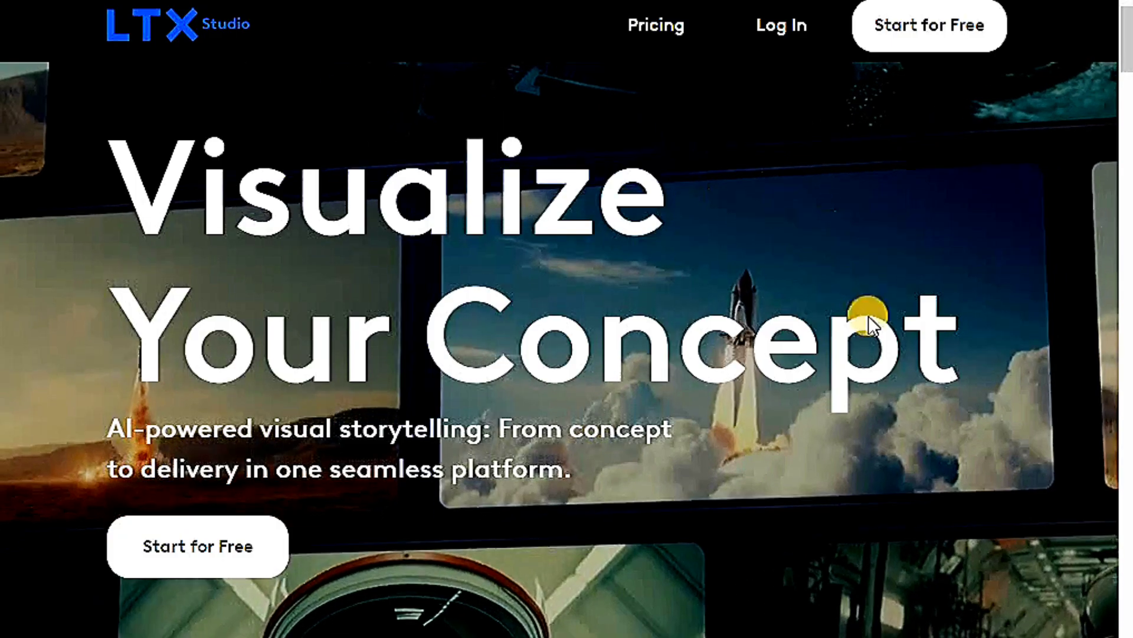
pyautogui.scroll(-10, 697, 426)
pyautogui.scroll(-15, 697, 427)
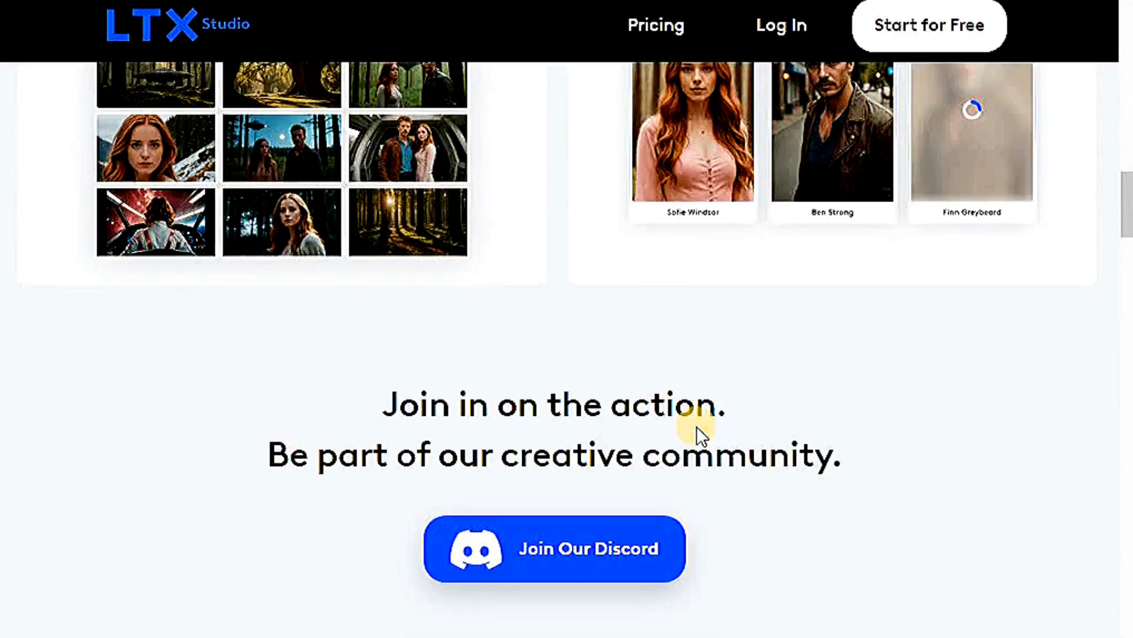
pyautogui.scroll(-20, 773, 444)
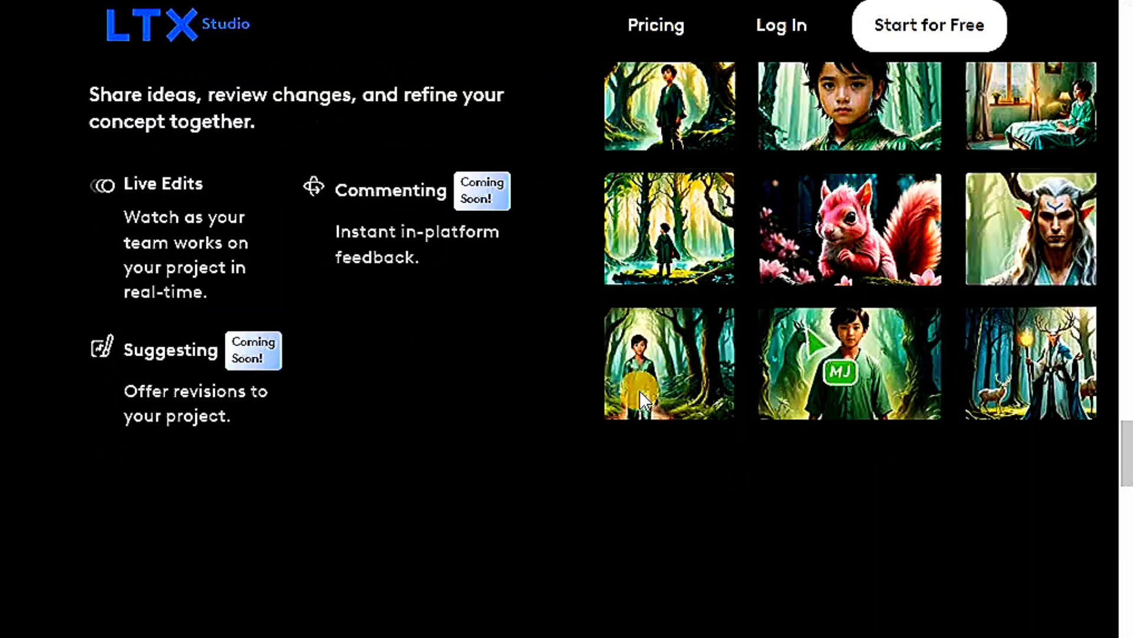
pyautogui.scroll(20, 522, 456)
pyautogui.scroll(15, 577, 507)
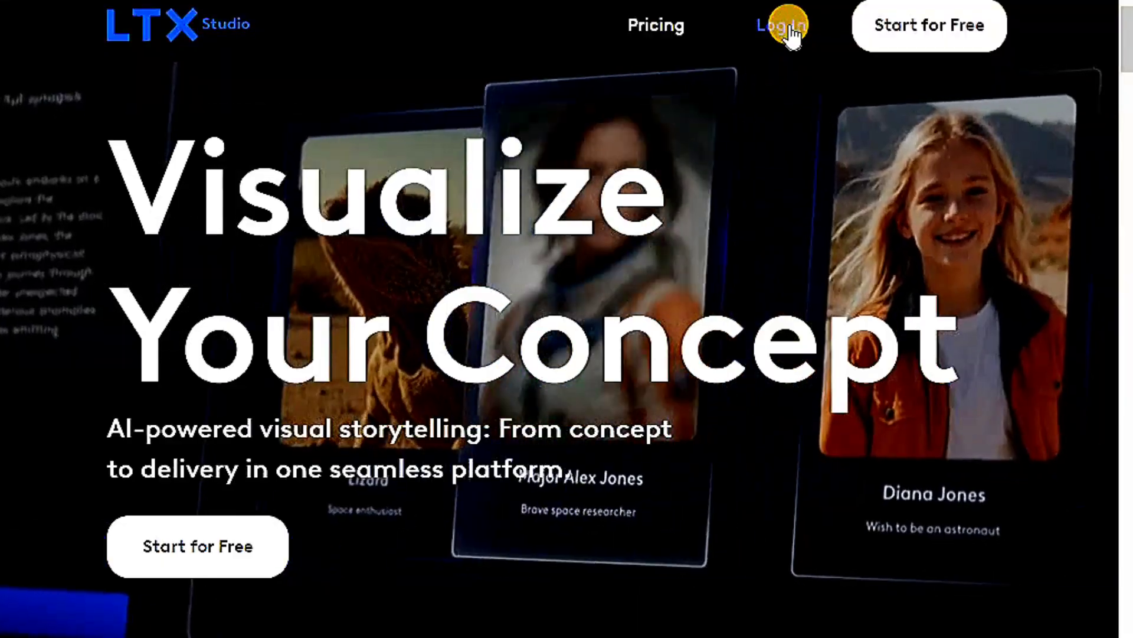
# Step: Log in to LTX Studio with a Google account
pyautogui.click(773, 26)
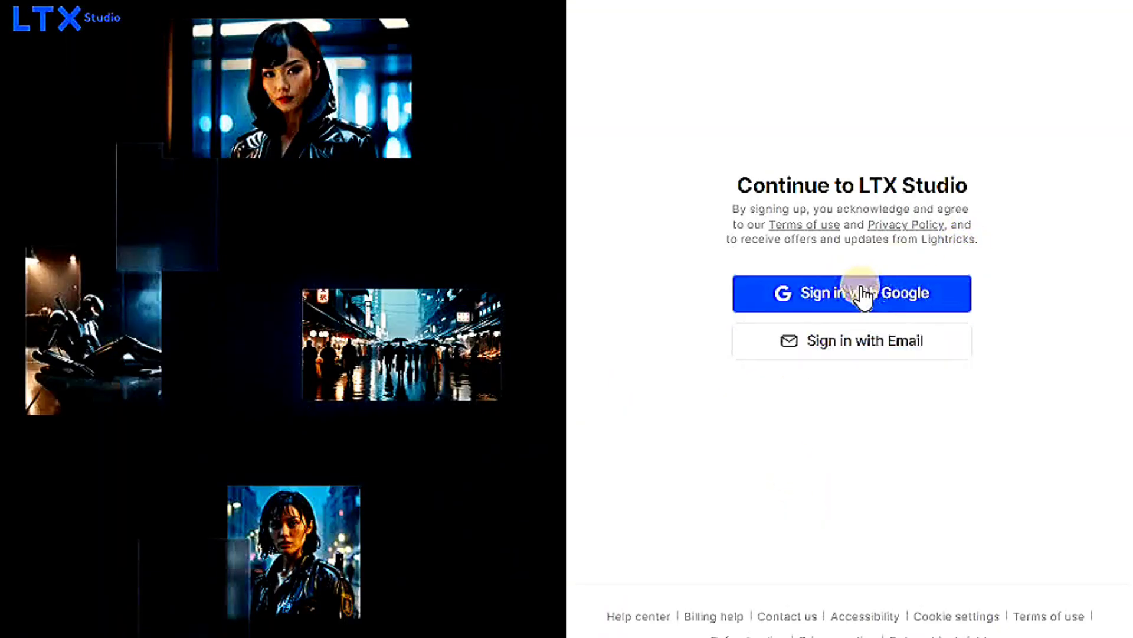
pyautogui.click(834, 344)
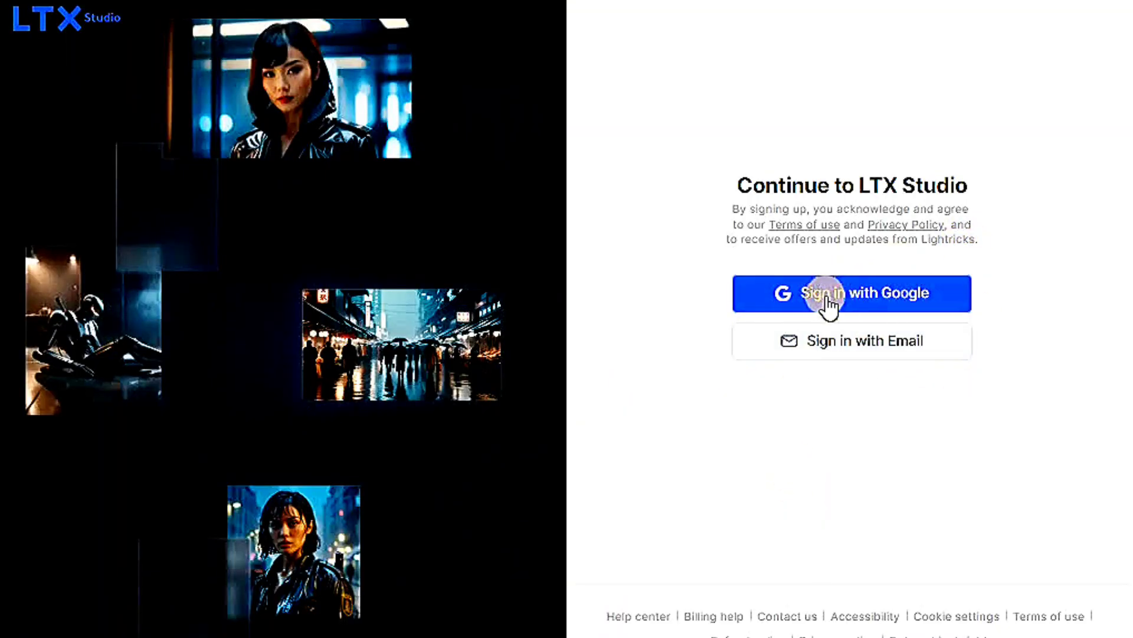
pyautogui.click(855, 299)
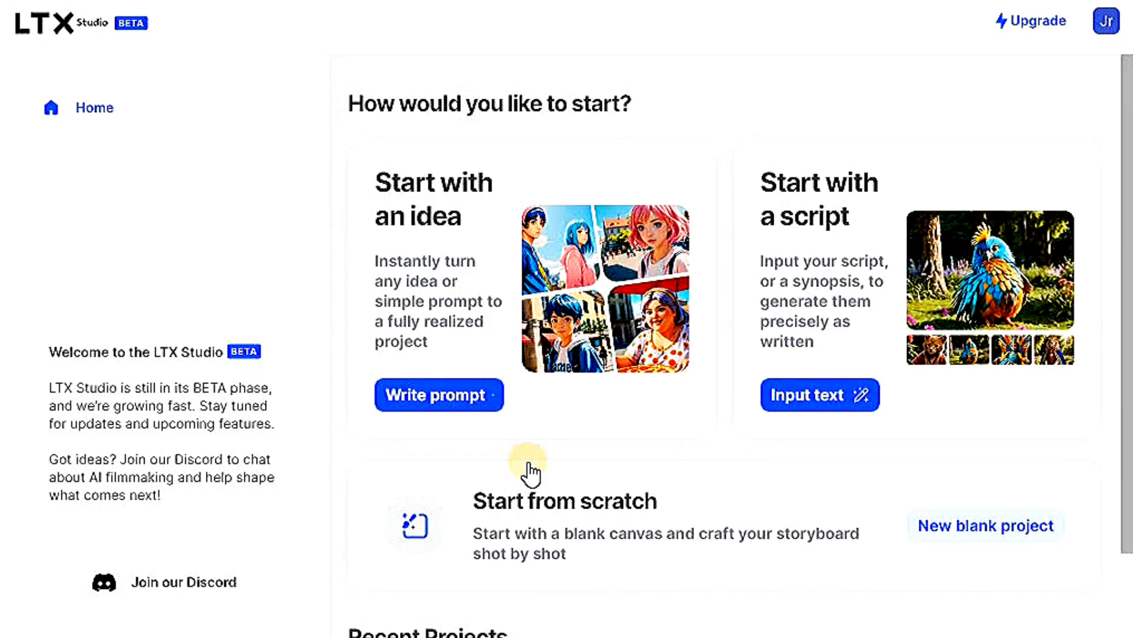
pyautogui.moveTo(646, 101); pyautogui.dragTo(561, 128)
pyautogui.click(590, 171)
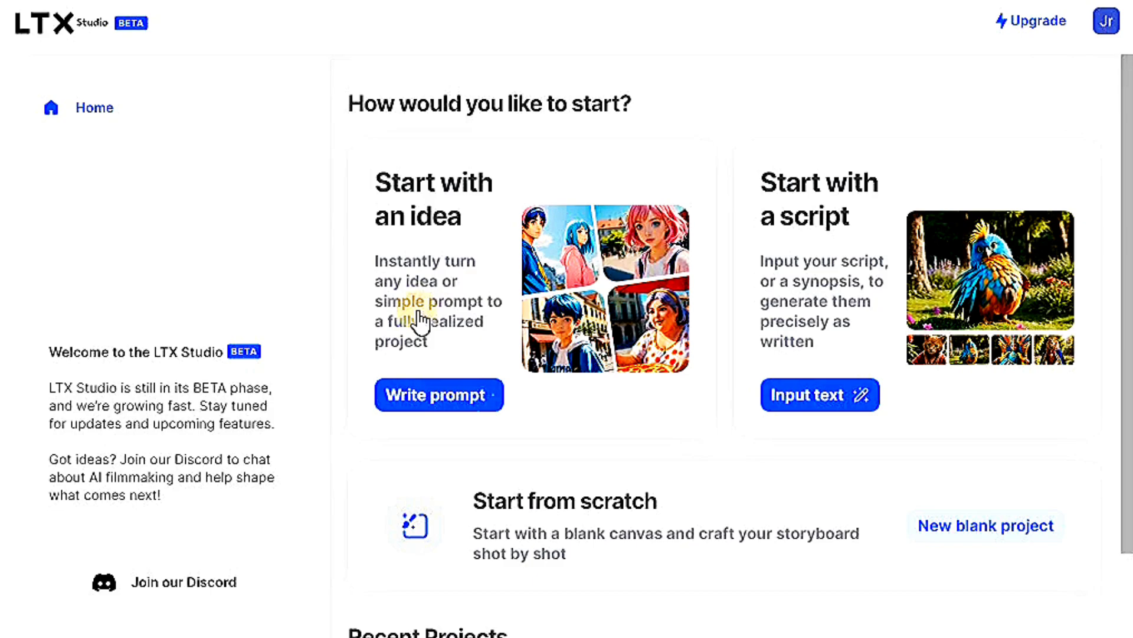
# Step: Start a Write-prompt project from the pasted zombie movie idea and generate its overview
pyautogui.click(459, 311)
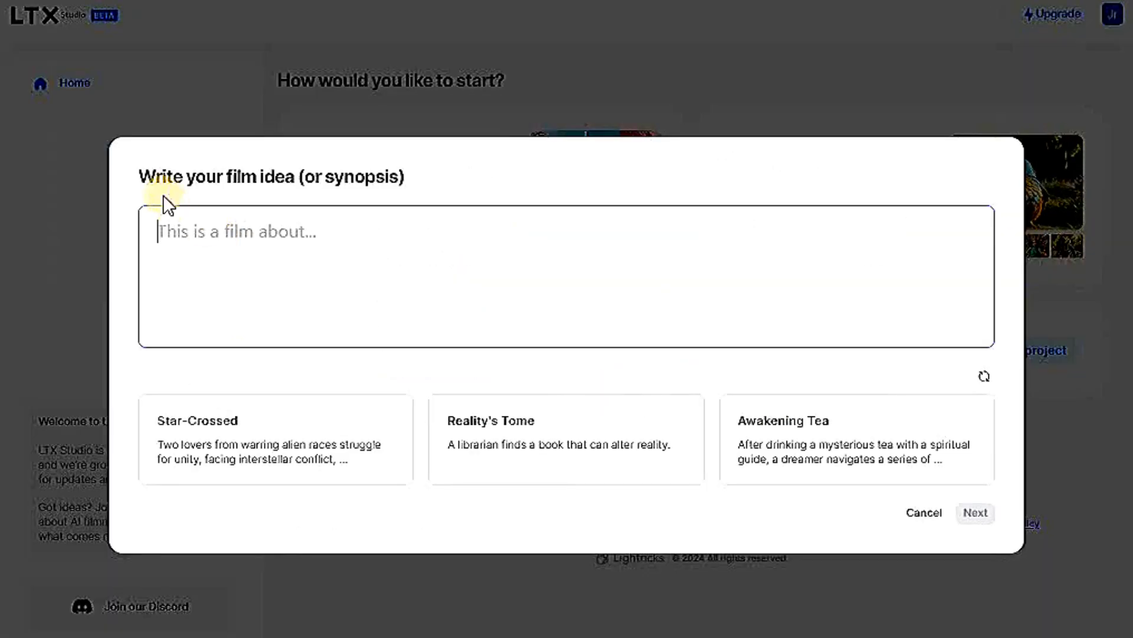
pyautogui.moveTo(140, 177)
pyautogui.mouseDown()
pyautogui.moveTo(412, 207)
pyautogui.moveTo(380, 195)
pyautogui.moveTo(130, 191)
pyautogui.mouseUp()
pyautogui.click(232, 249)
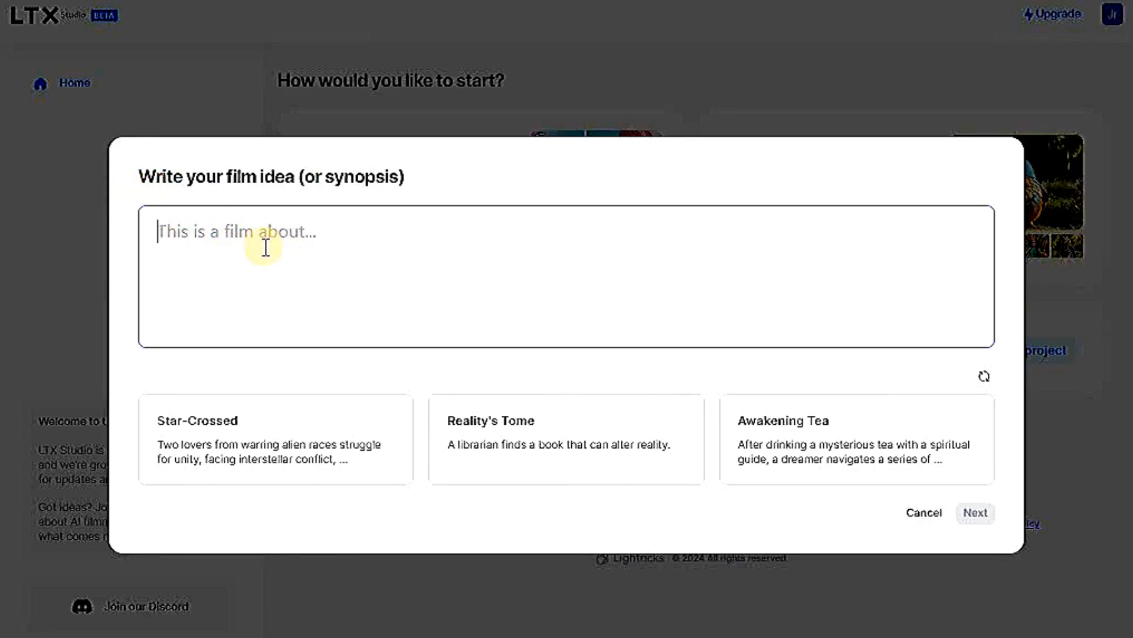
pyautogui.write('I want a zombie movie with characters and longer than 4 minutes')
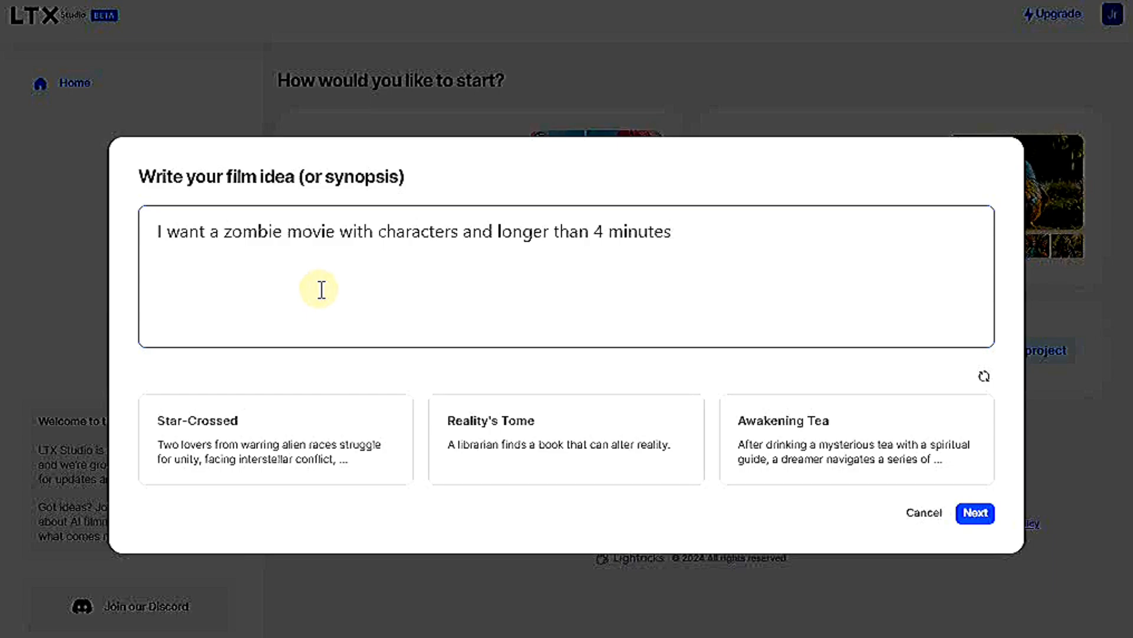
pyautogui.moveTo(673, 238); pyautogui.dragTo(157, 232)
pyautogui.click(815, 220)
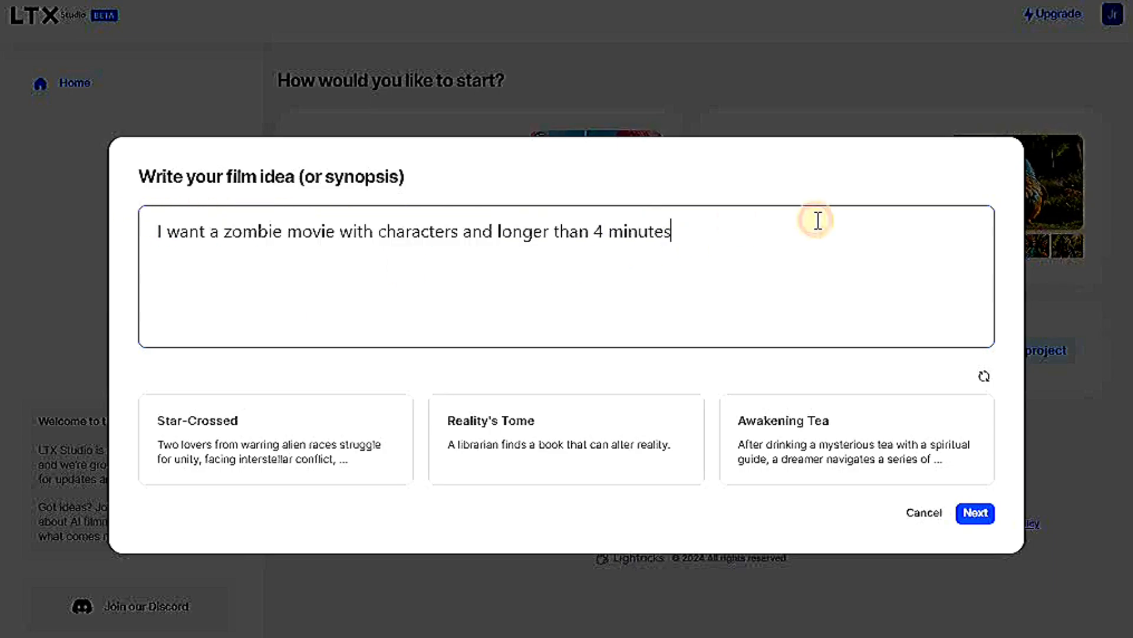
pyautogui.click(975, 513)
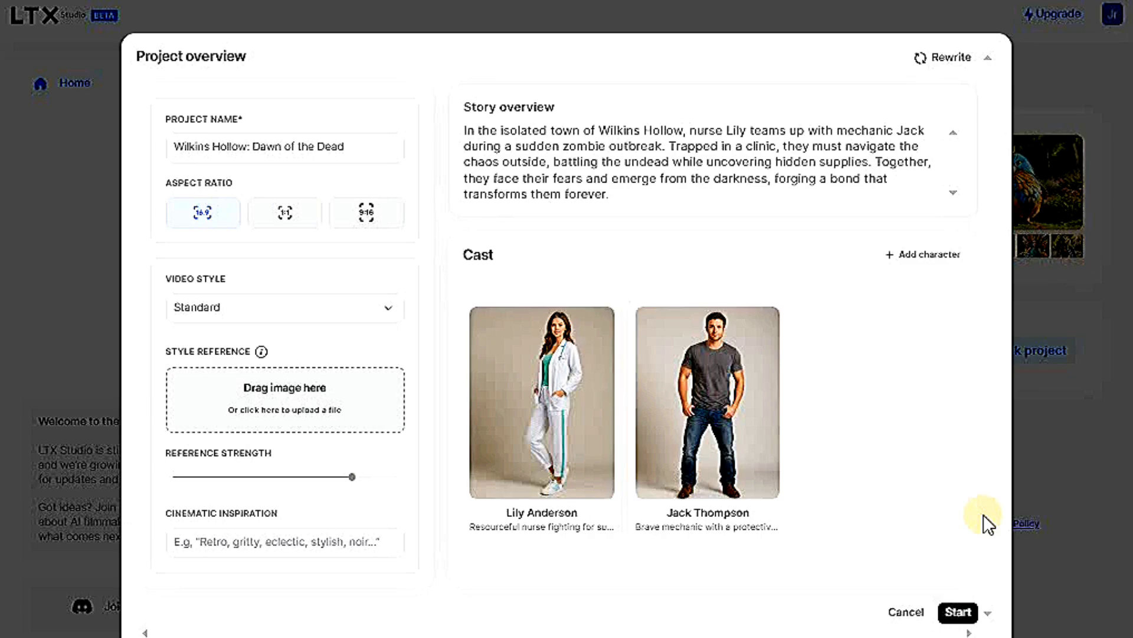
# Step: Keep the 'Wilkins Hollow: Dawn of the Dead' name and 16:9 ratio, and set the video style to Cinematic
pyautogui.moveTo(561, 104); pyautogui.dragTo(463, 111)
pyautogui.click(604, 105)
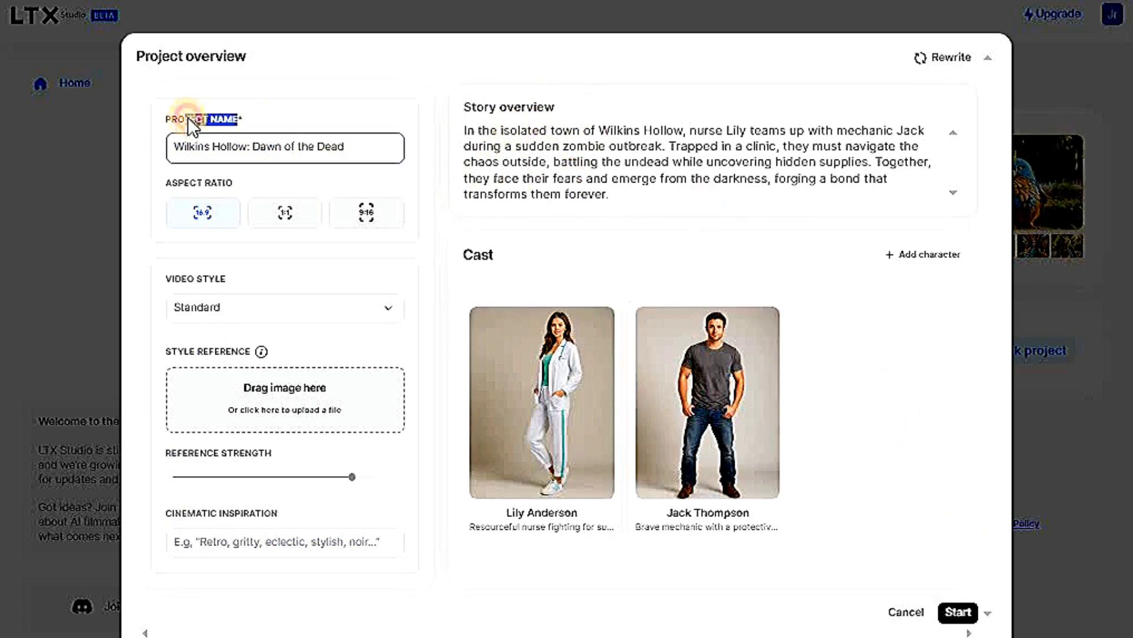
pyautogui.click(392, 149)
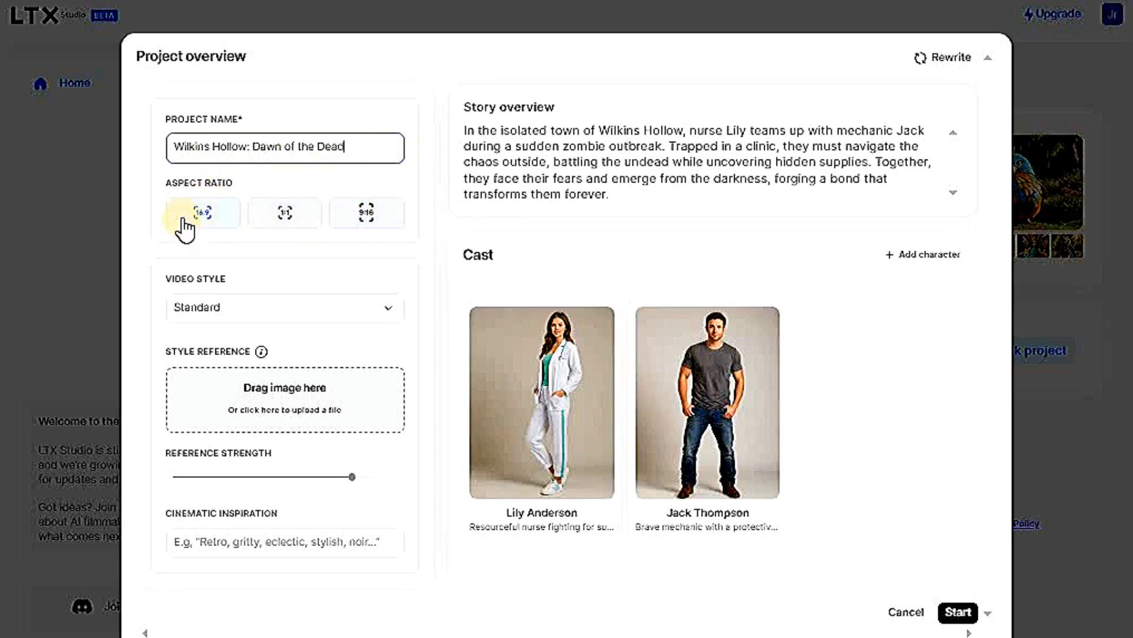
pyautogui.click(205, 215)
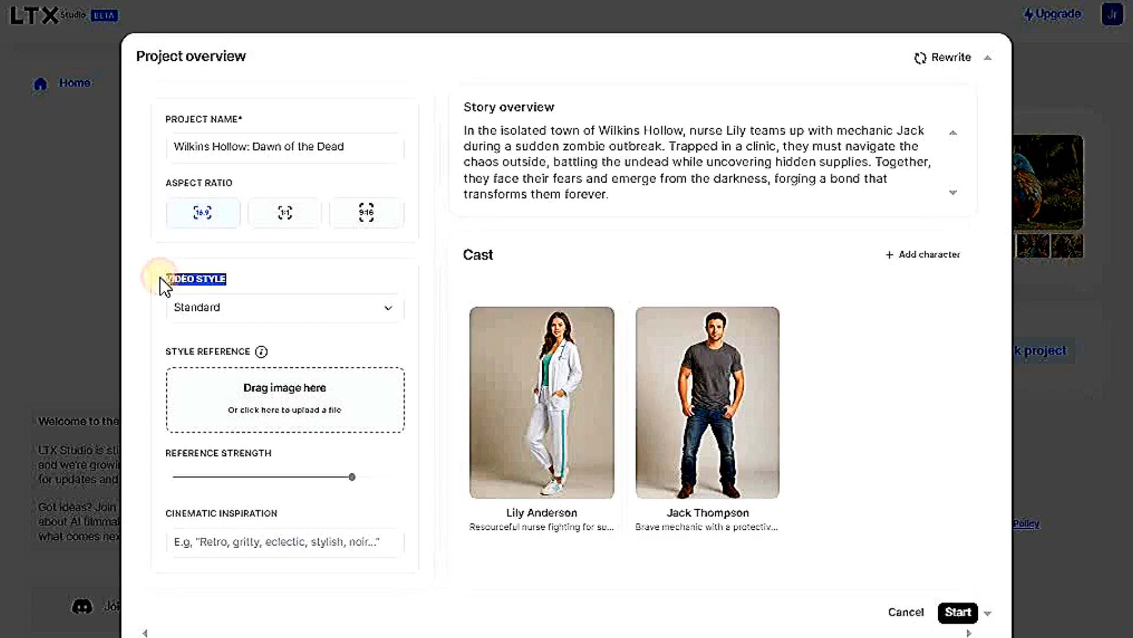
pyautogui.click(290, 303)
pyautogui.scroll(-10, 248, 384)
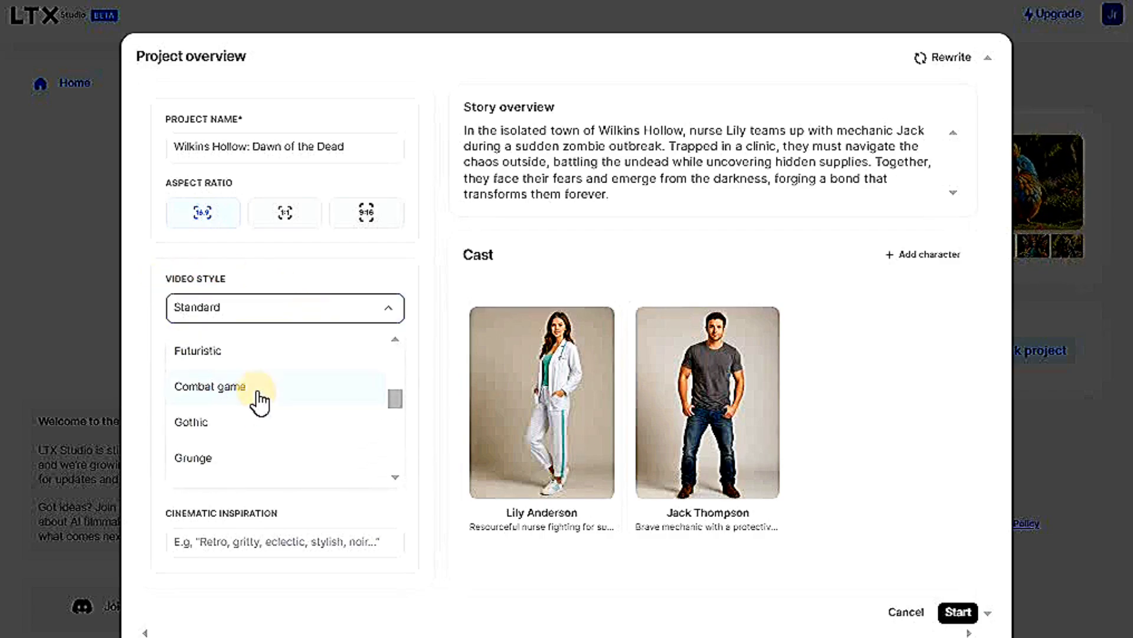
pyautogui.scroll(-5, 242, 413)
pyautogui.scroll(15, 272, 425)
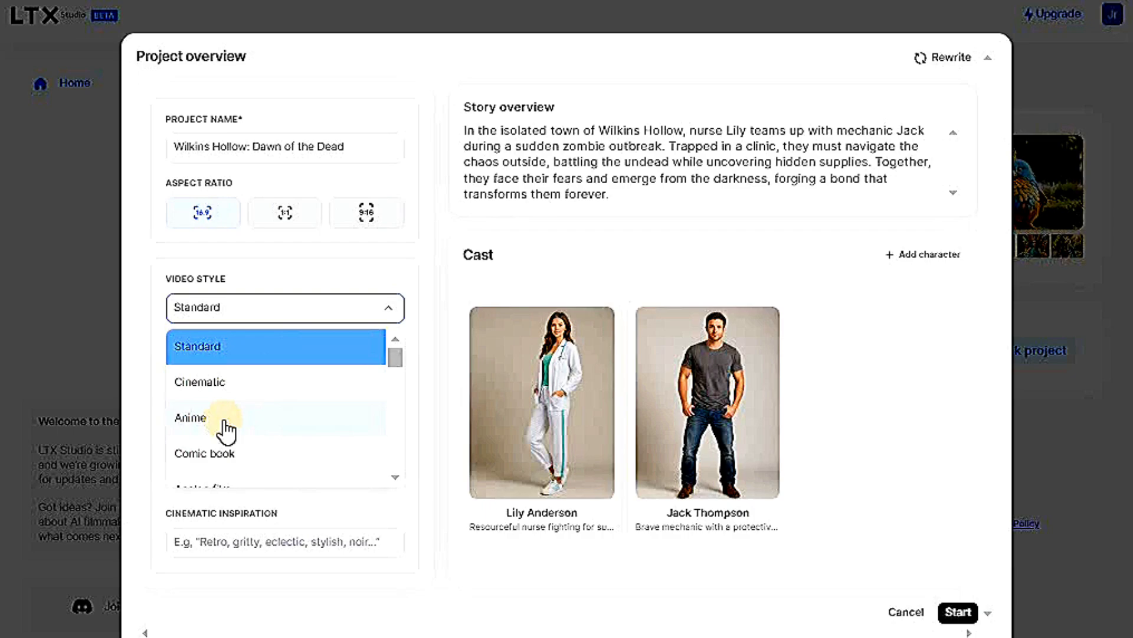
pyautogui.click(269, 390)
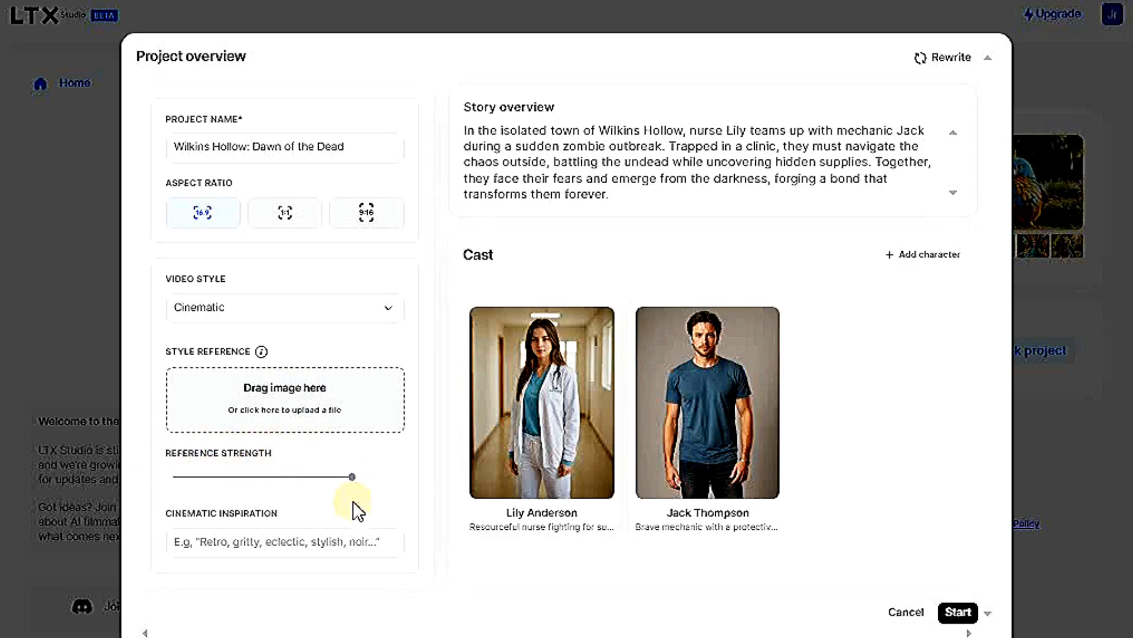
# Step: Add Tom, a brave 20-year-old man, to the cast and apply
pyautogui.click(922, 256)
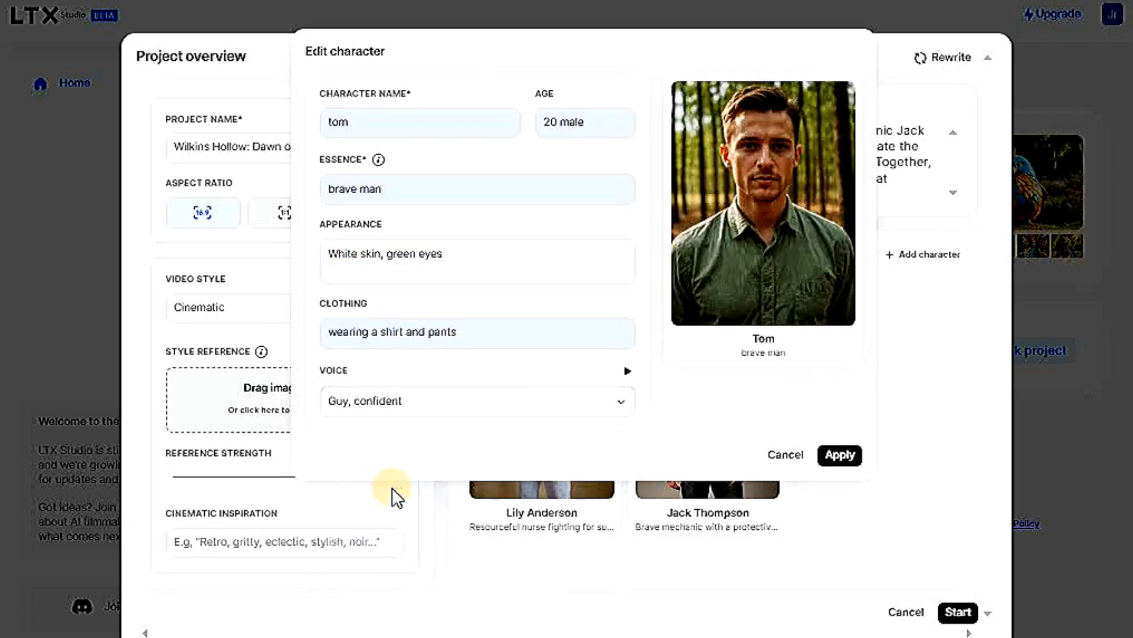
pyautogui.click(840, 455)
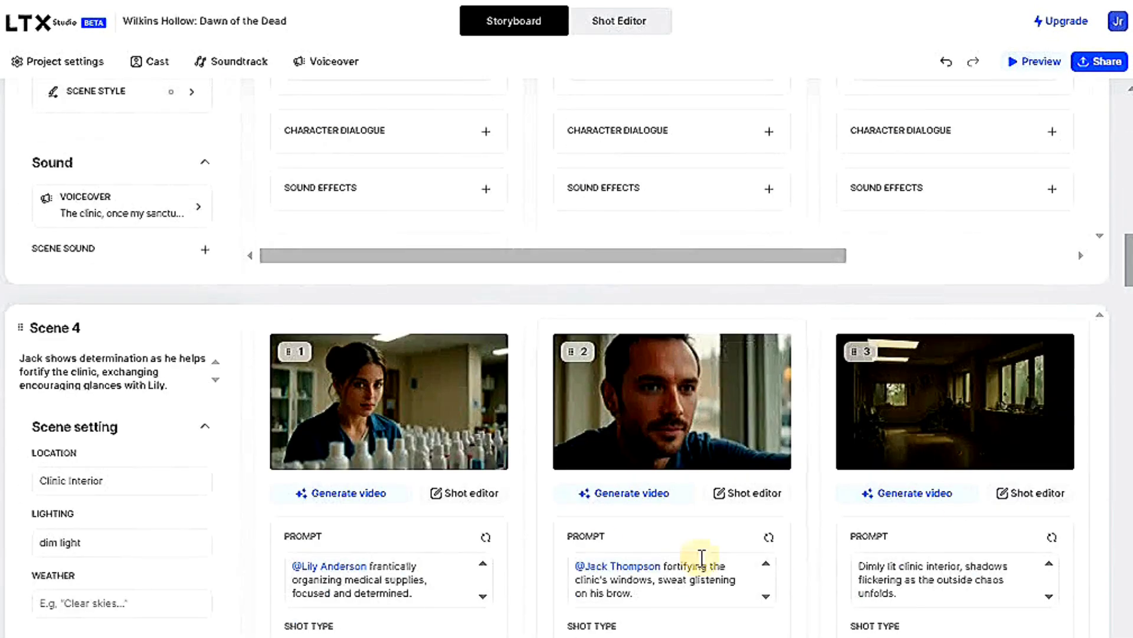
# Step: Review the generated storyboard scenes and open the 01:04 whole-film preview
pyautogui.scroll(-20, 702, 557)
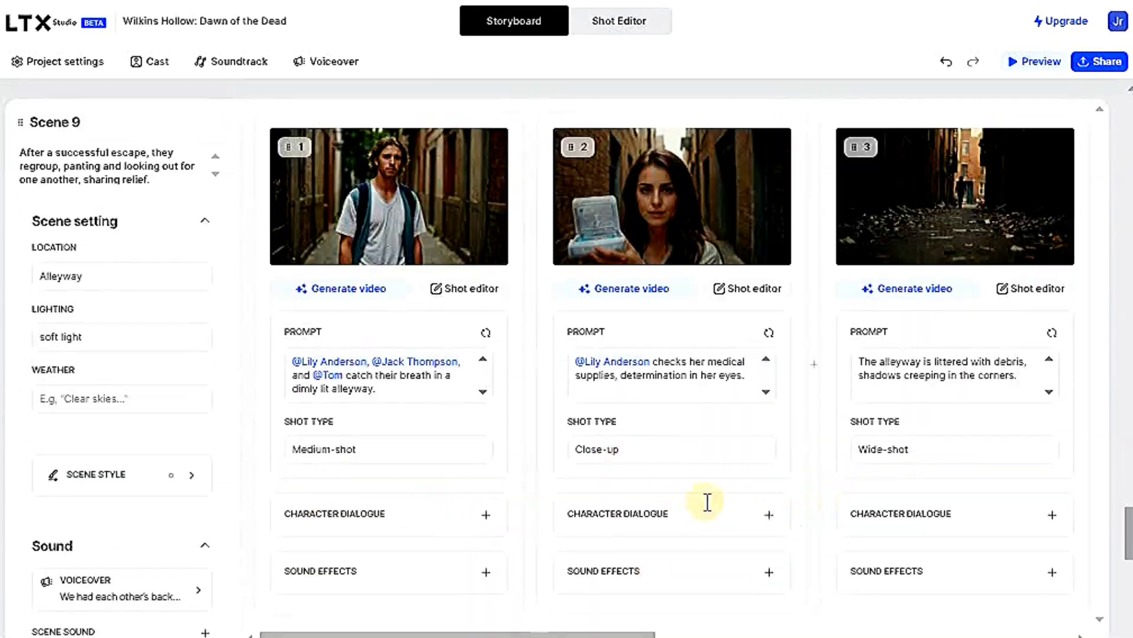
pyautogui.scroll(-15, 537, 456)
pyautogui.scroll(20, 955, 449)
pyautogui.click(1030, 61)
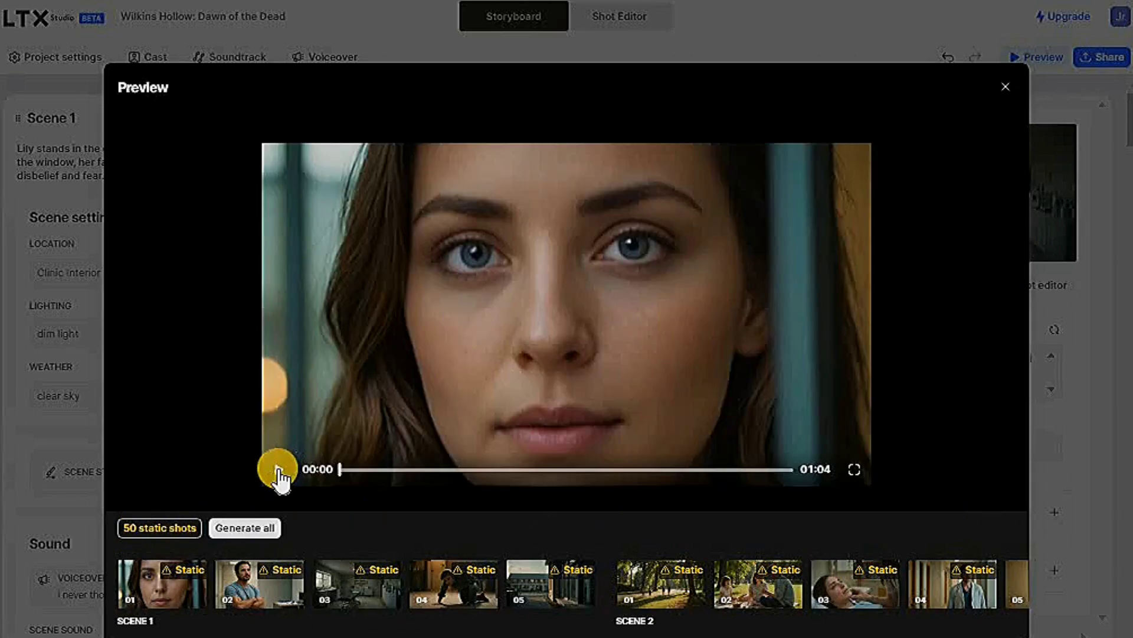
# Step: Play the film preview and pause it at 00:17
pyautogui.click(278, 470)
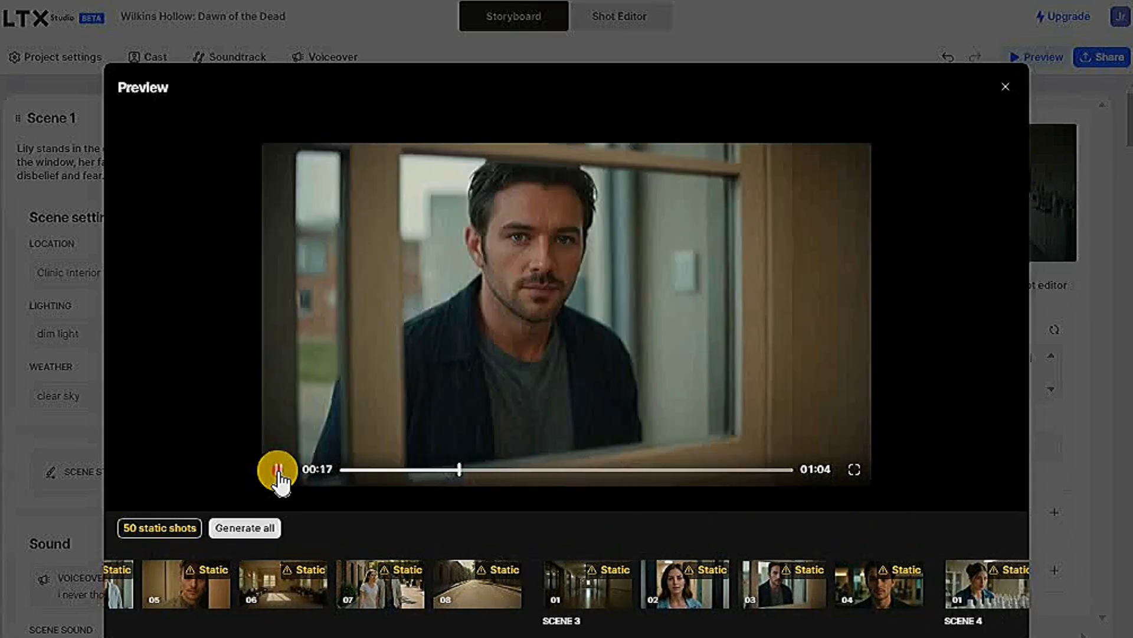
pyautogui.click(278, 470)
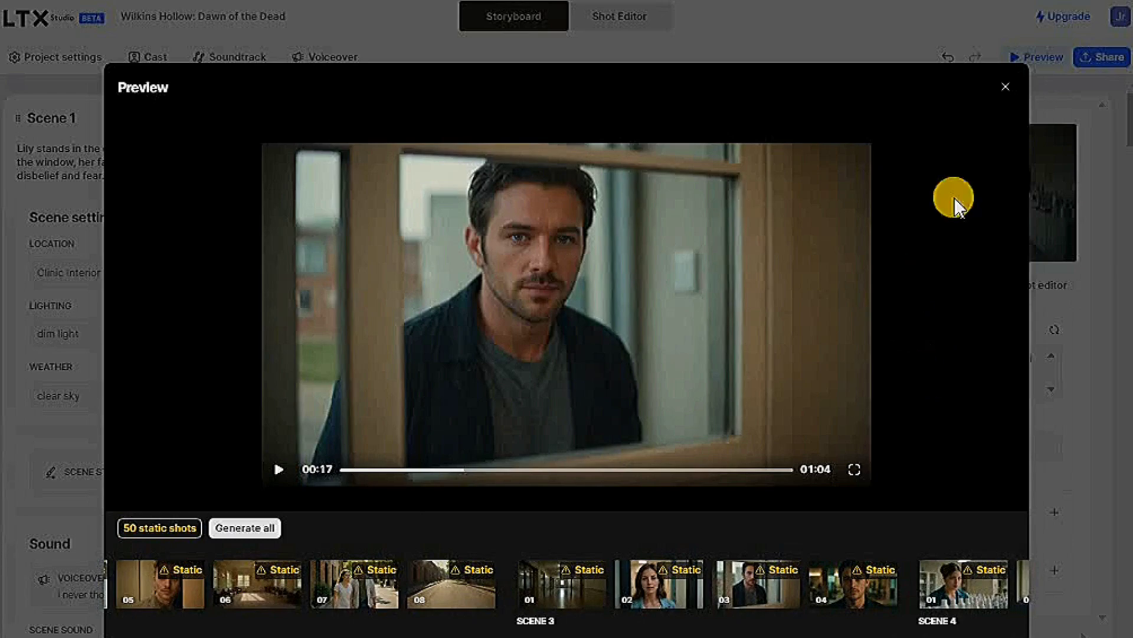
# Step: Close the preview and open Scene 1 Shot 2 in the Shot Editor
pyautogui.click(1004, 90)
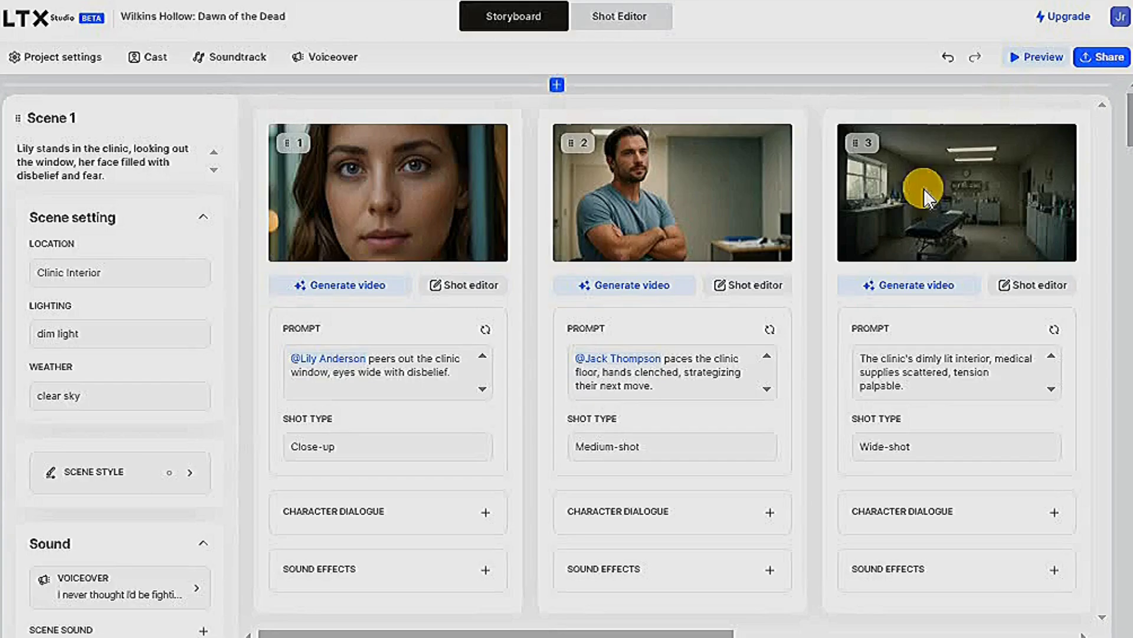
pyautogui.scroll(-2, 792, 337)
pyautogui.scroll(2, 792, 337)
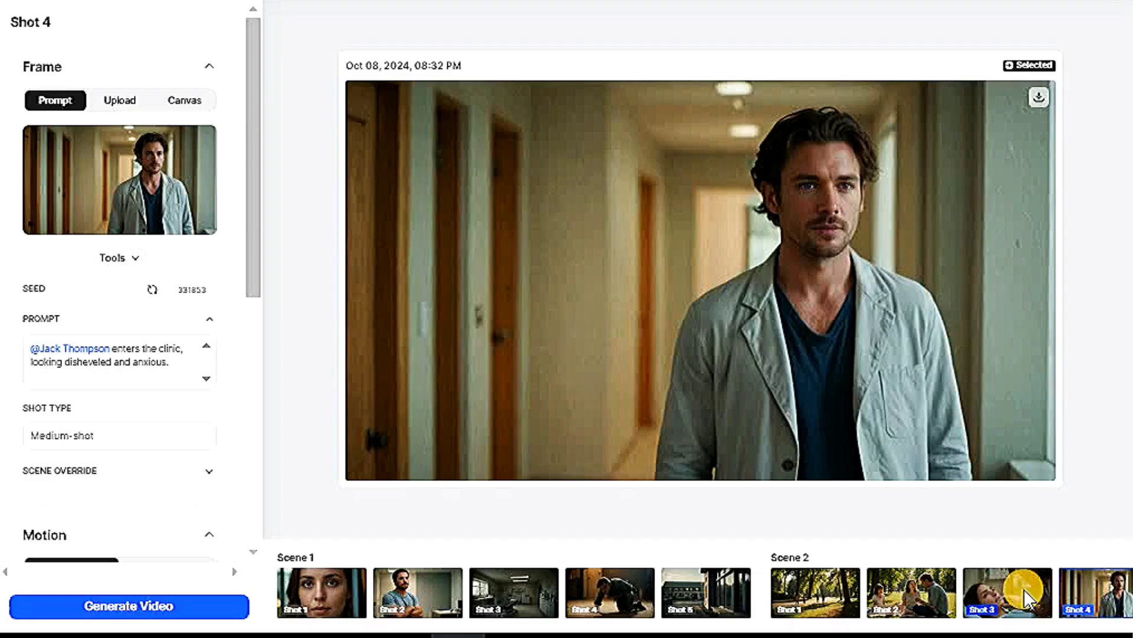
pyautogui.click(514, 593)
pyautogui.click(429, 599)
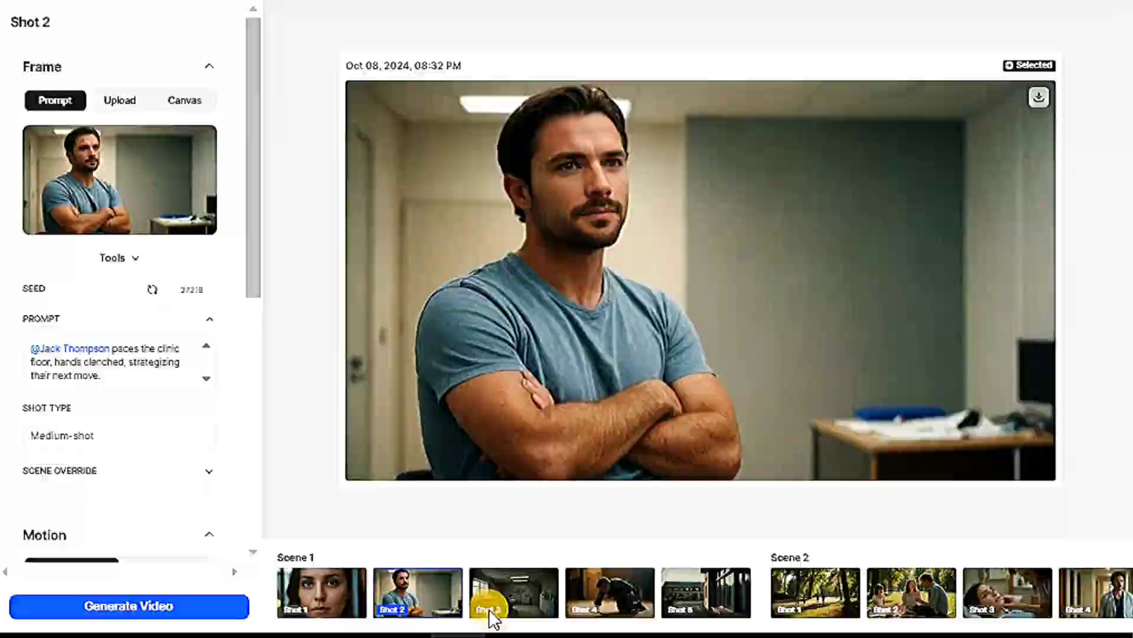
# Step: Apply the Extreme motion preset to Shot 2 and bring up the frame editing tools
pyautogui.scroll(-8, 127, 442)
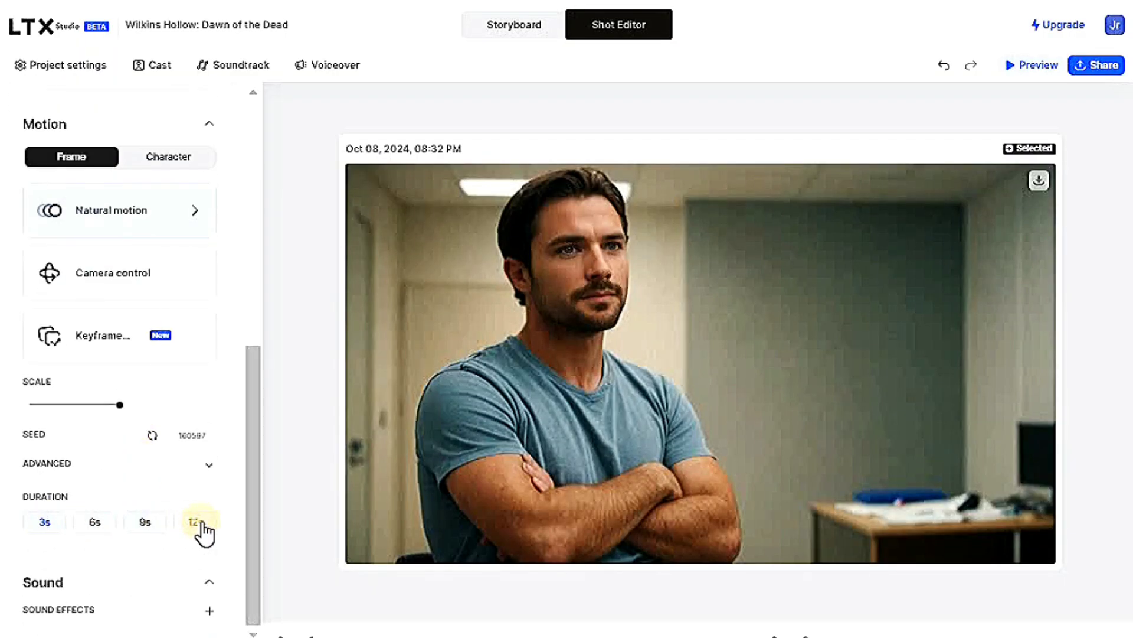
pyautogui.scroll(4, 242, 525)
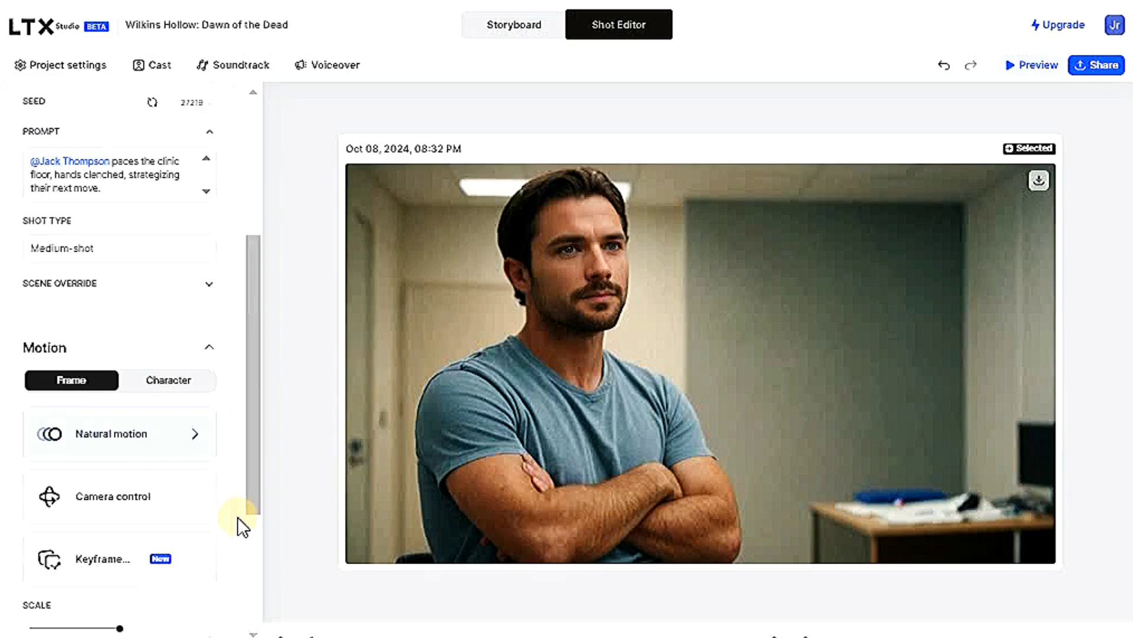
pyautogui.click(176, 441)
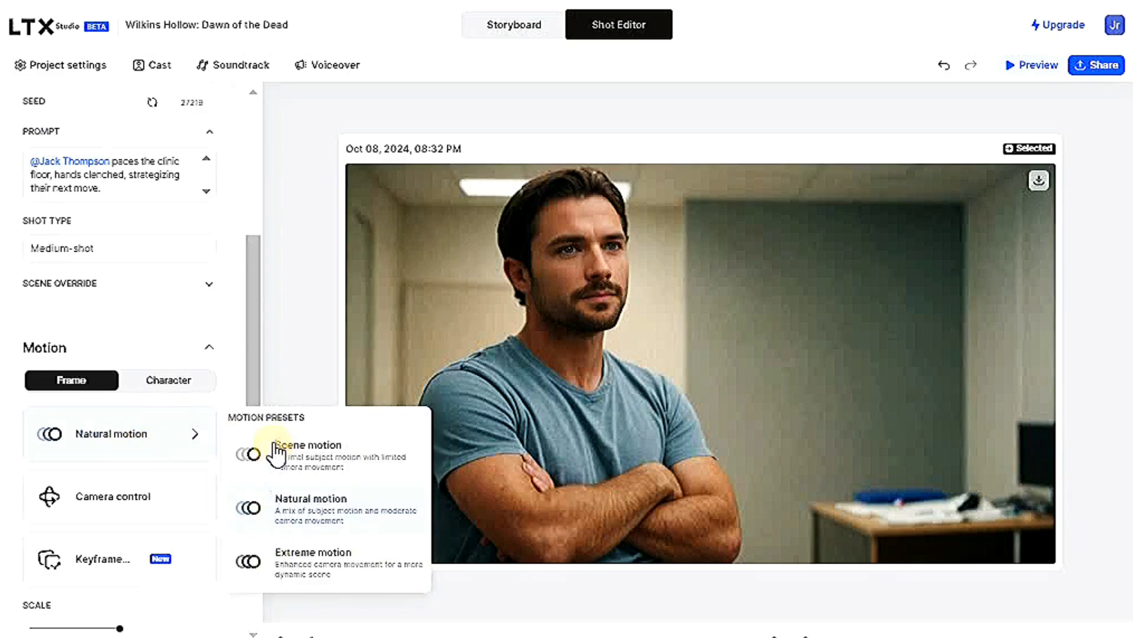
pyautogui.click(271, 560)
pyautogui.scroll(5, 240, 529)
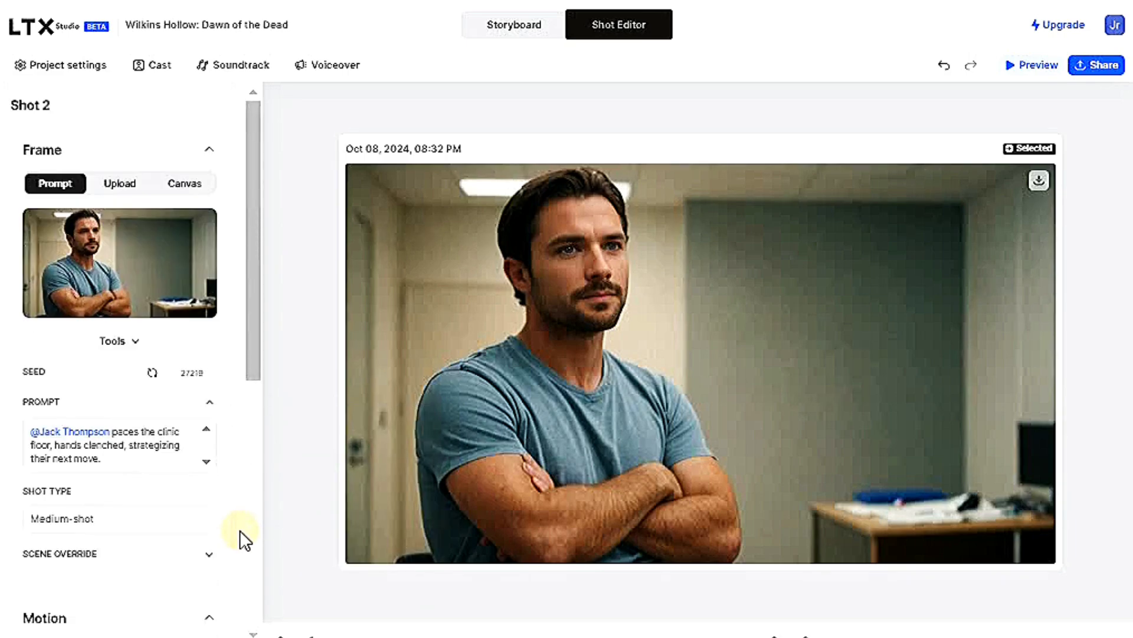
pyautogui.click(151, 345)
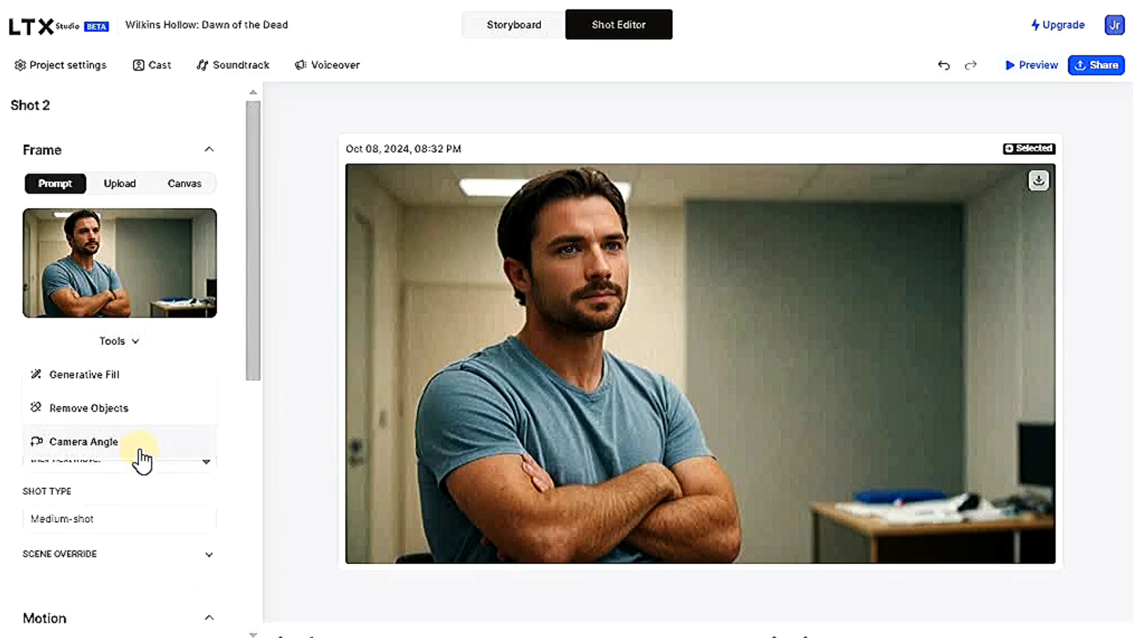
# Step: Brush over the object at the right edge of Shot 2 to remove it
pyautogui.click(141, 418)
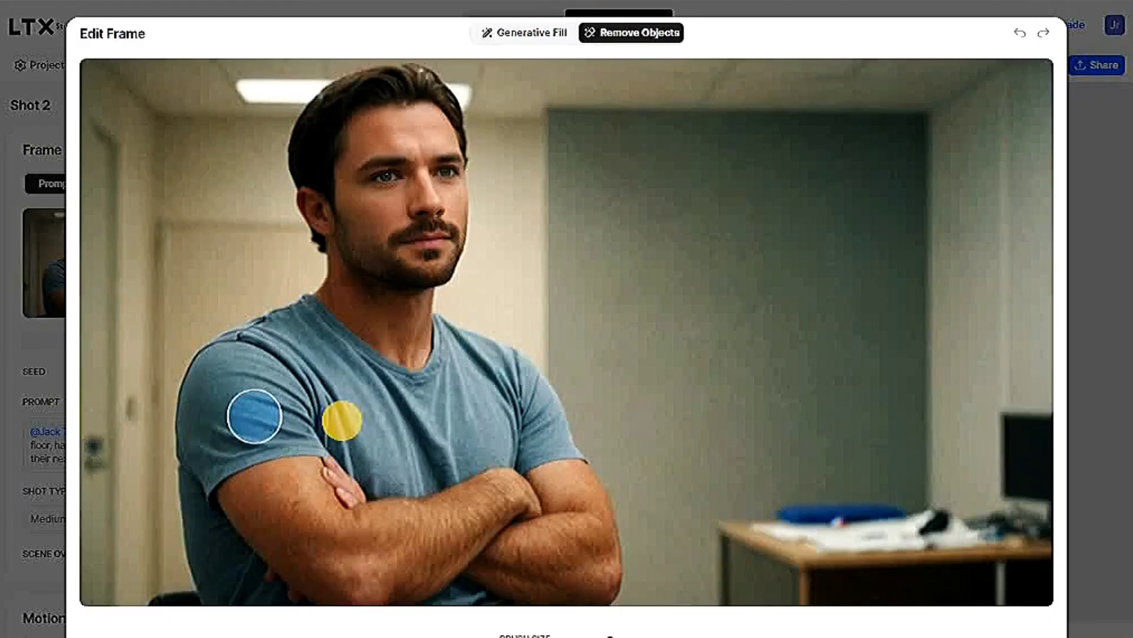
pyautogui.click(1000, 486)
pyautogui.moveTo(999, 485)
pyautogui.mouseDown()
pyautogui.moveTo(1039, 425)
pyautogui.moveTo(1011, 441)
pyautogui.mouseUp()
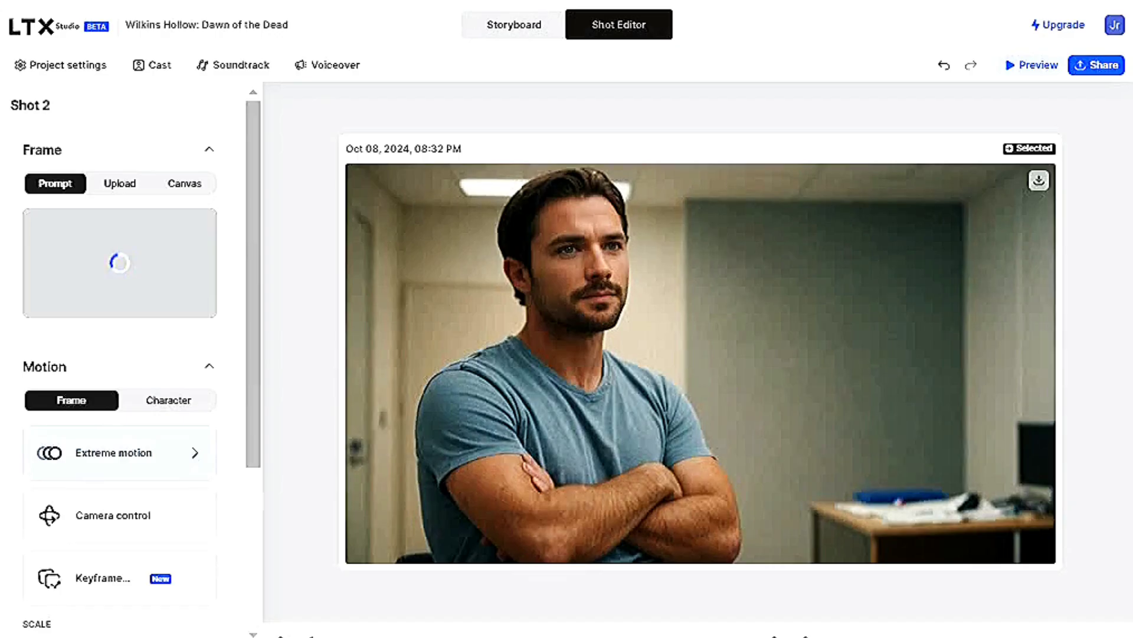
# Step: Discard a trial camera-angle rotation, then bring up the frame tools for Shot 3
pyautogui.click(142, 340)
pyautogui.click(145, 437)
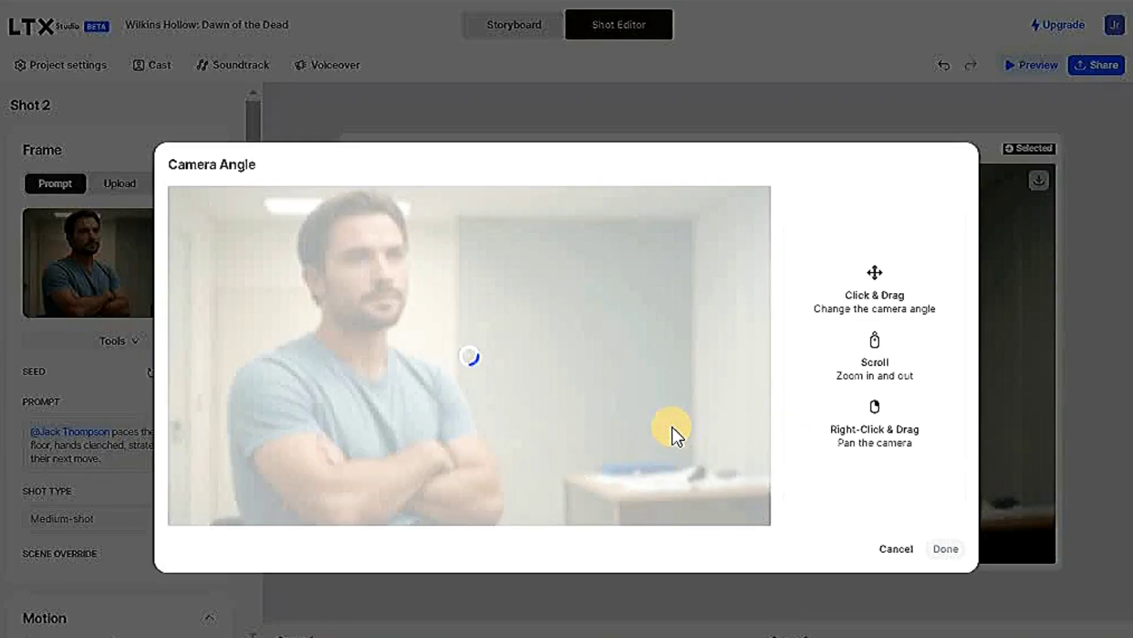
pyautogui.moveTo(577, 374); pyautogui.dragTo(727, 458)
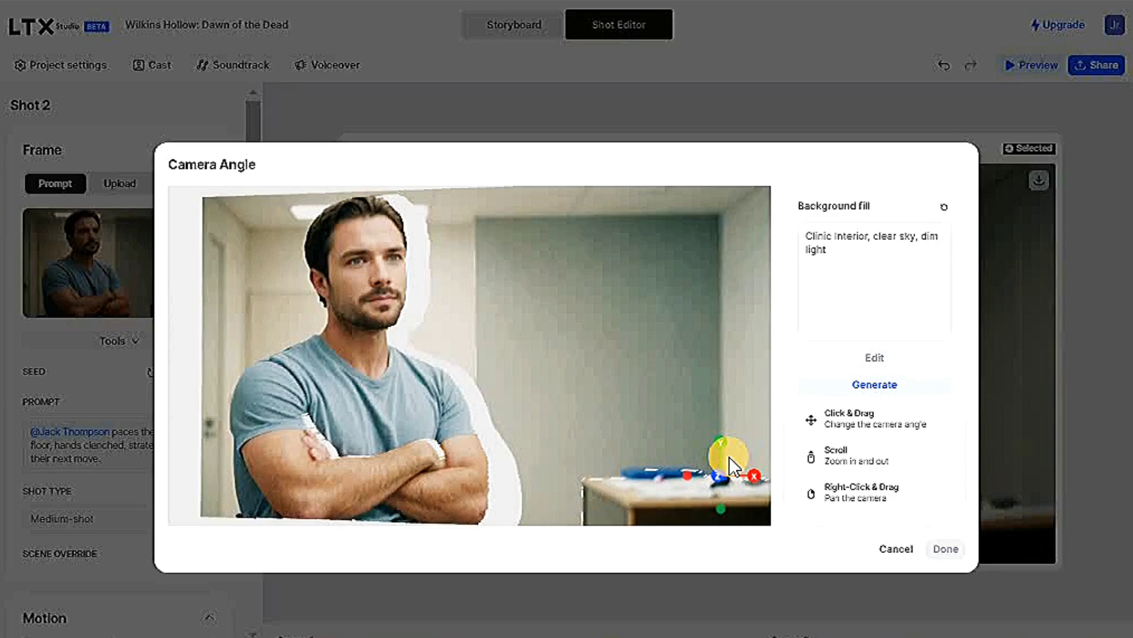
pyautogui.click(892, 550)
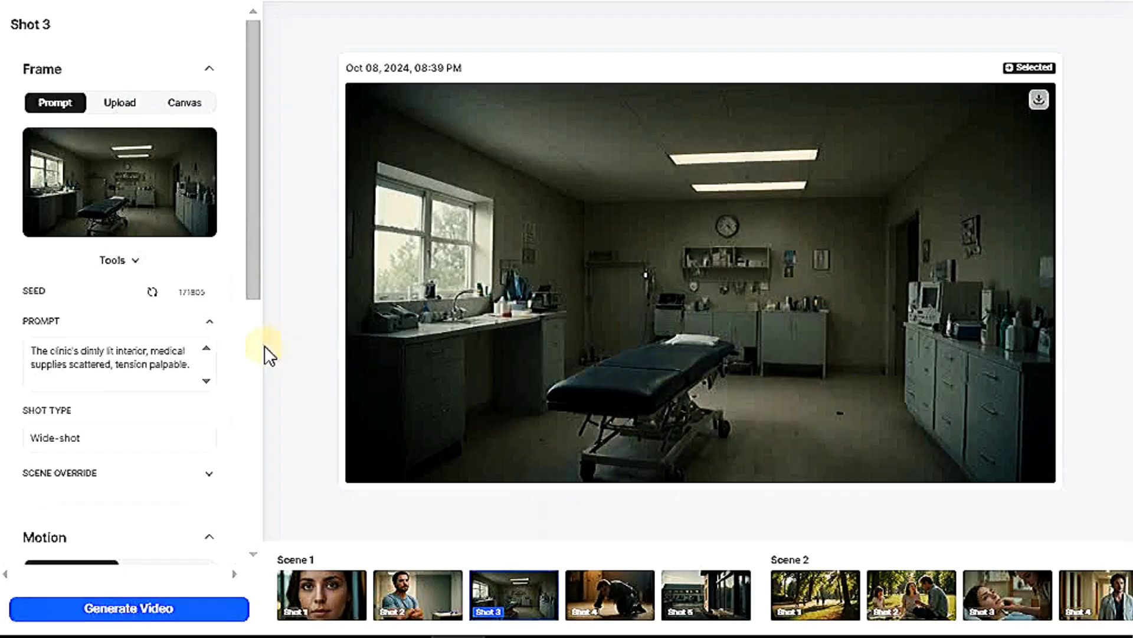
pyautogui.click(145, 340)
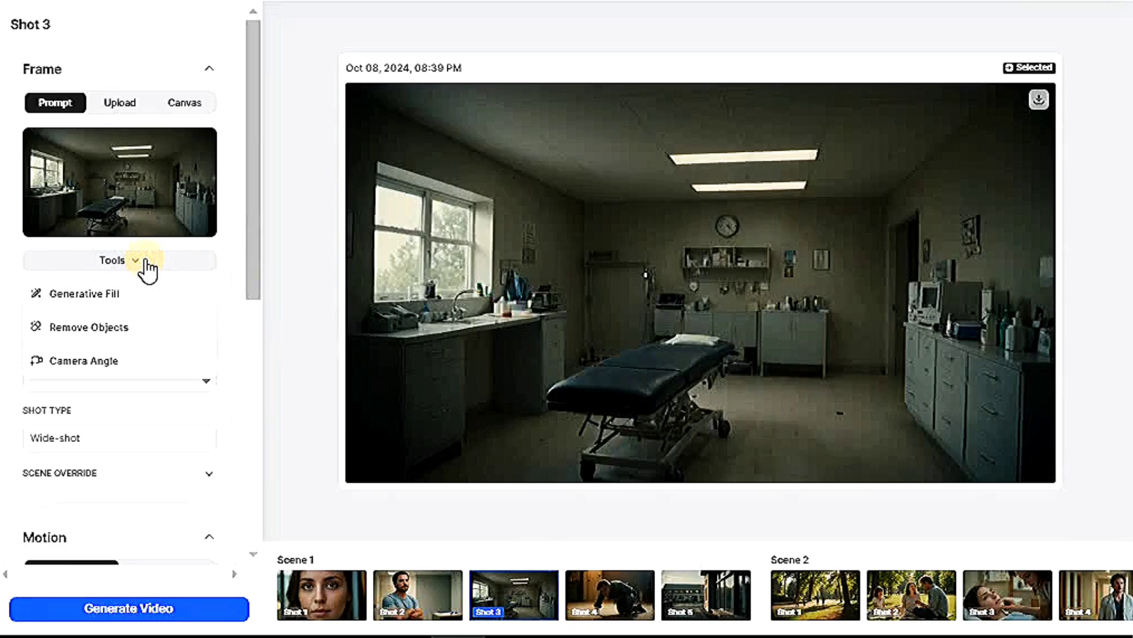
# Step: Generative-fill 'Doctor person' into the right side of the Shot 3 clinic room and accept it
pyautogui.click(97, 295)
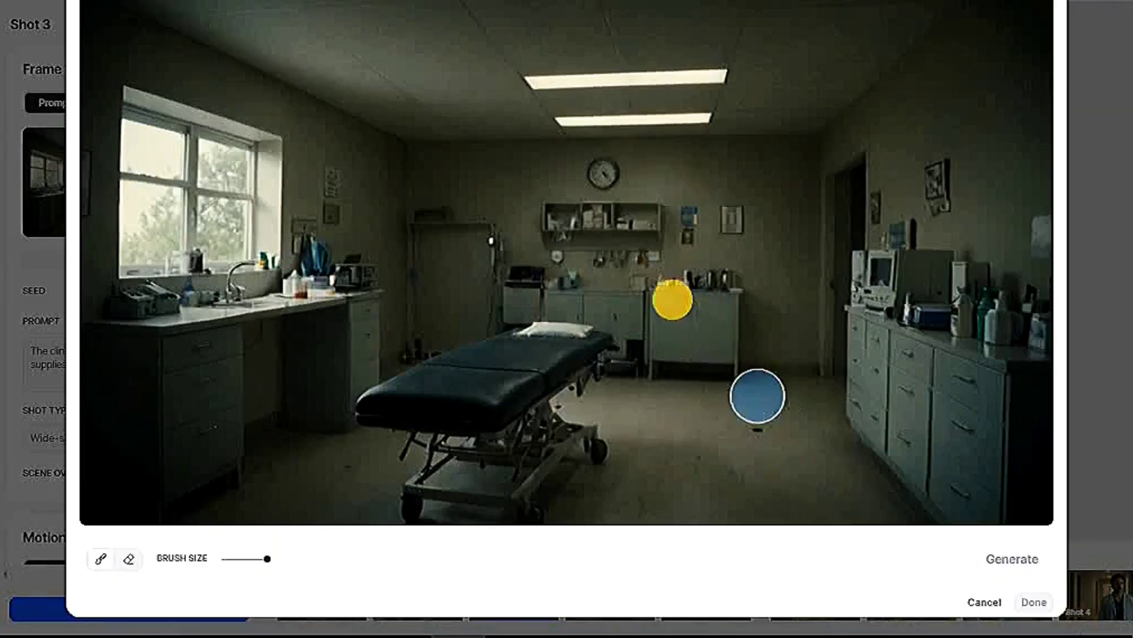
pyautogui.moveTo(679, 216)
pyautogui.mouseDown()
pyautogui.moveTo(763, 235)
pyautogui.moveTo(761, 453)
pyautogui.moveTo(703, 361)
pyautogui.moveTo(707, 141)
pyautogui.moveTo(763, 442)
pyautogui.moveTo(720, 263)
pyautogui.mouseUp()
pyautogui.click(431, 566)
pyautogui.write('Doctor person')
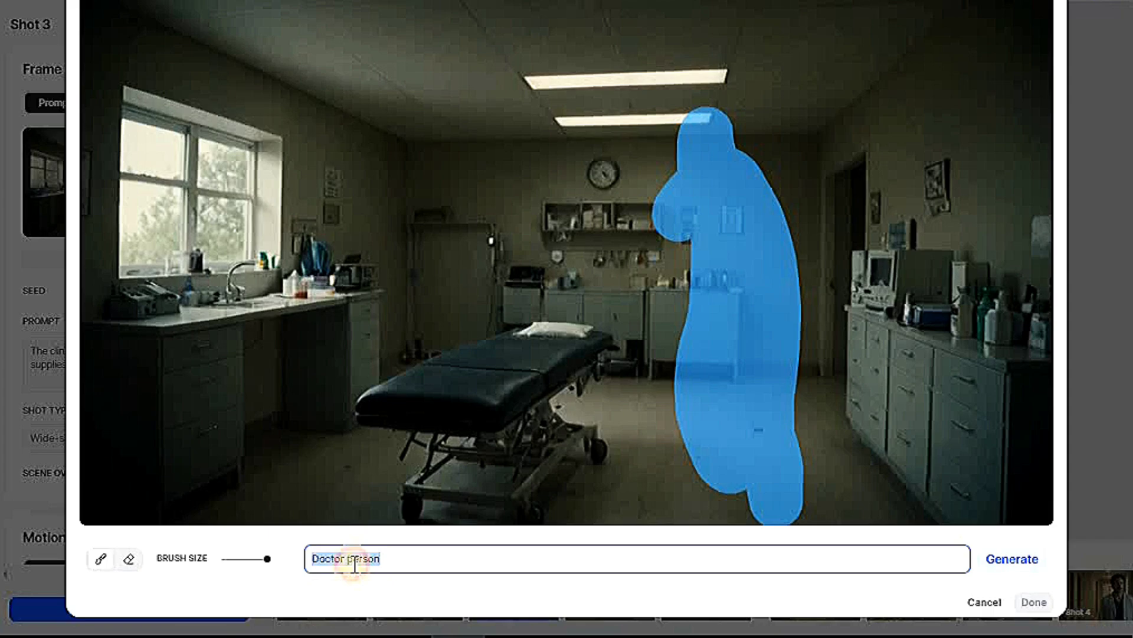
pyautogui.click(1016, 561)
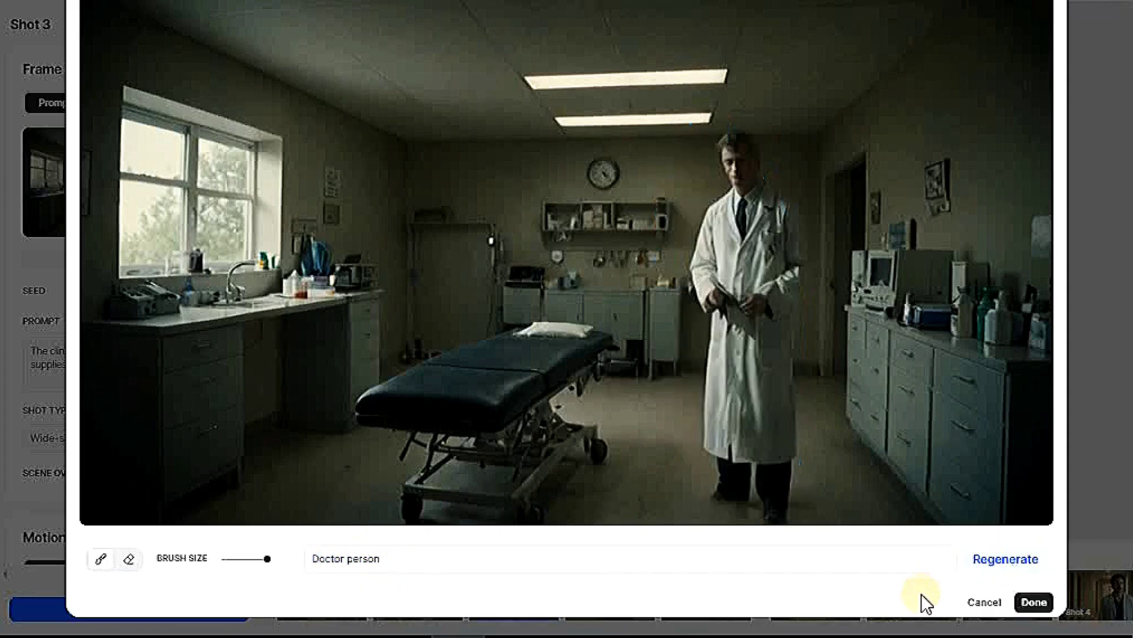
pyautogui.click(1033, 602)
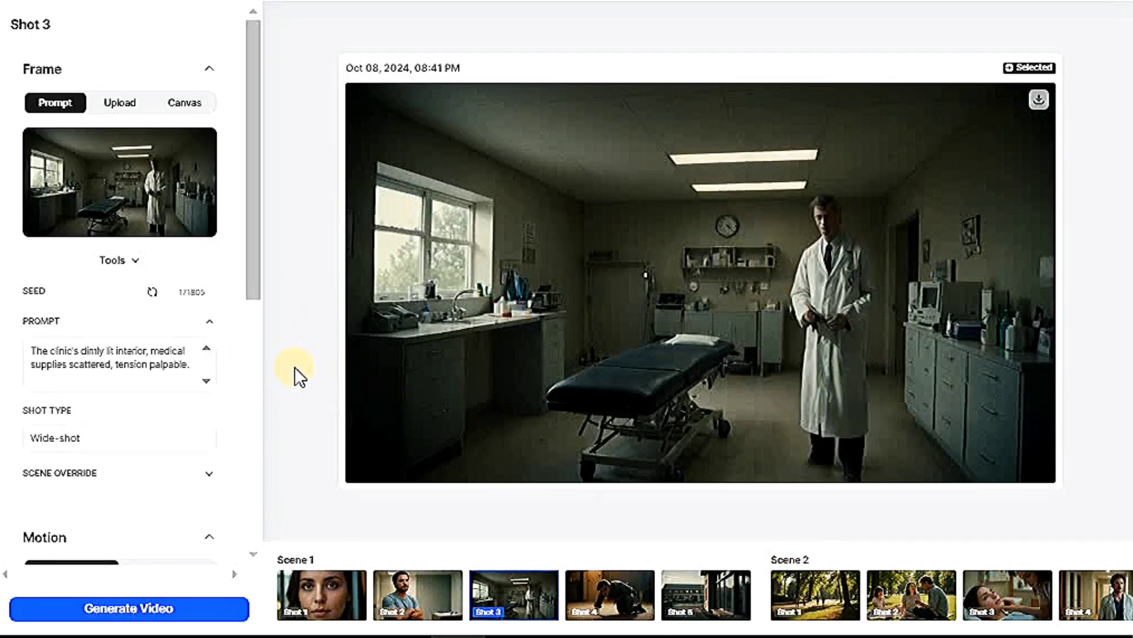
pyautogui.scroll(-10, 211, 387)
pyautogui.scroll(1, 30, 533)
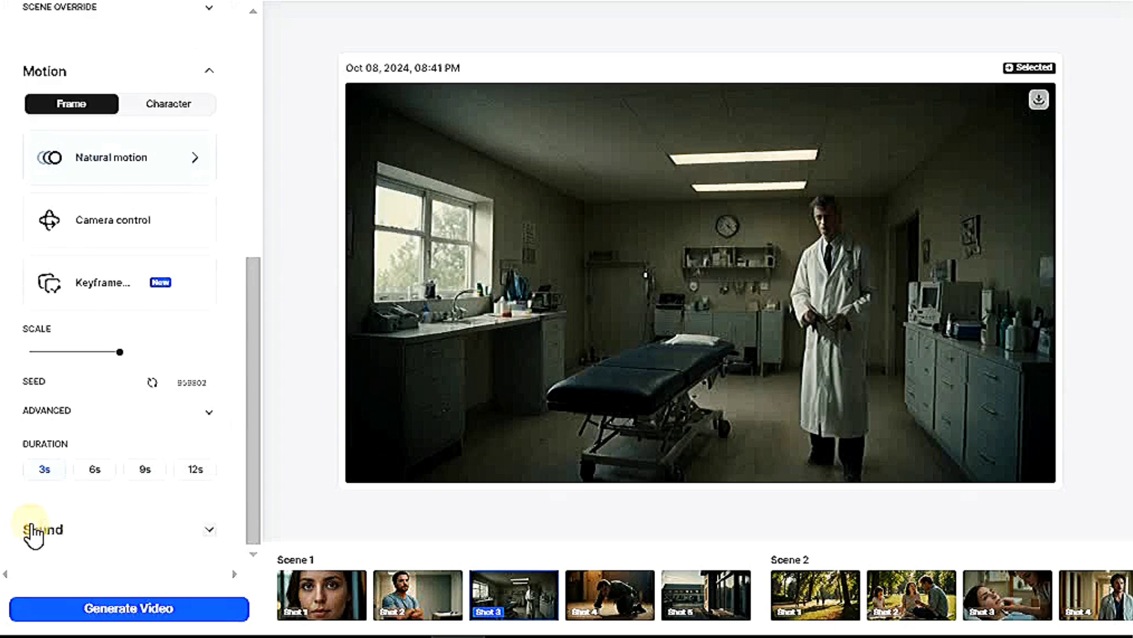
pyautogui.scroll(-1, 51, 543)
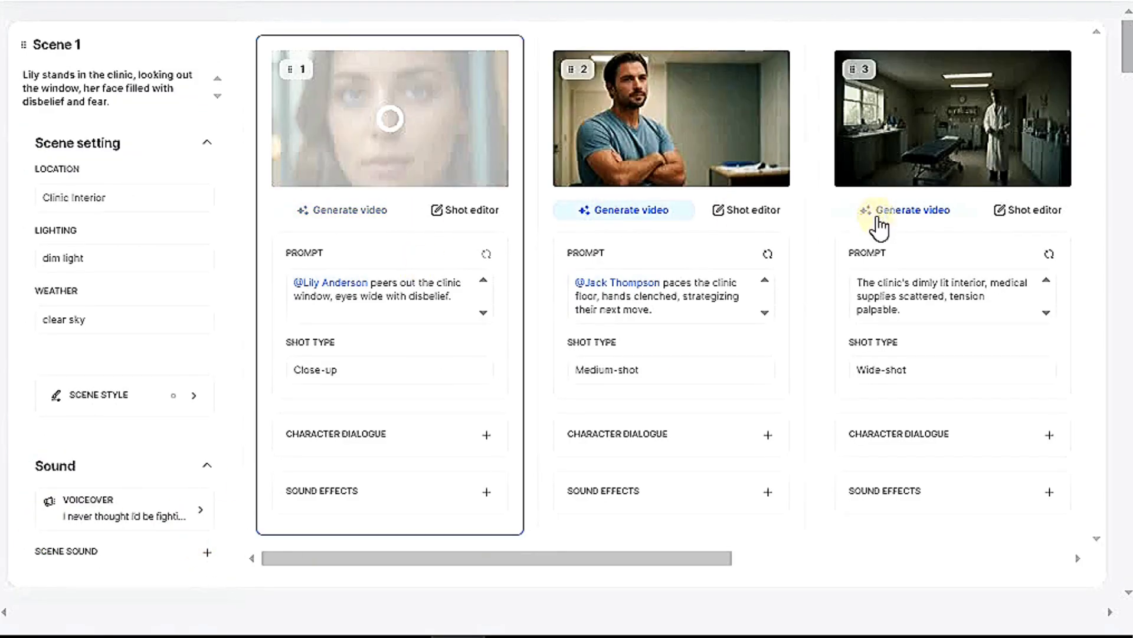
# Step: Start video generation for Scene 1 shot 3, another shot, and a late-scene shot
pyautogui.click(880, 210)
pyautogui.click(903, 212)
pyautogui.scroll(-15, 874, 218)
pyautogui.scroll(8, 709, 410)
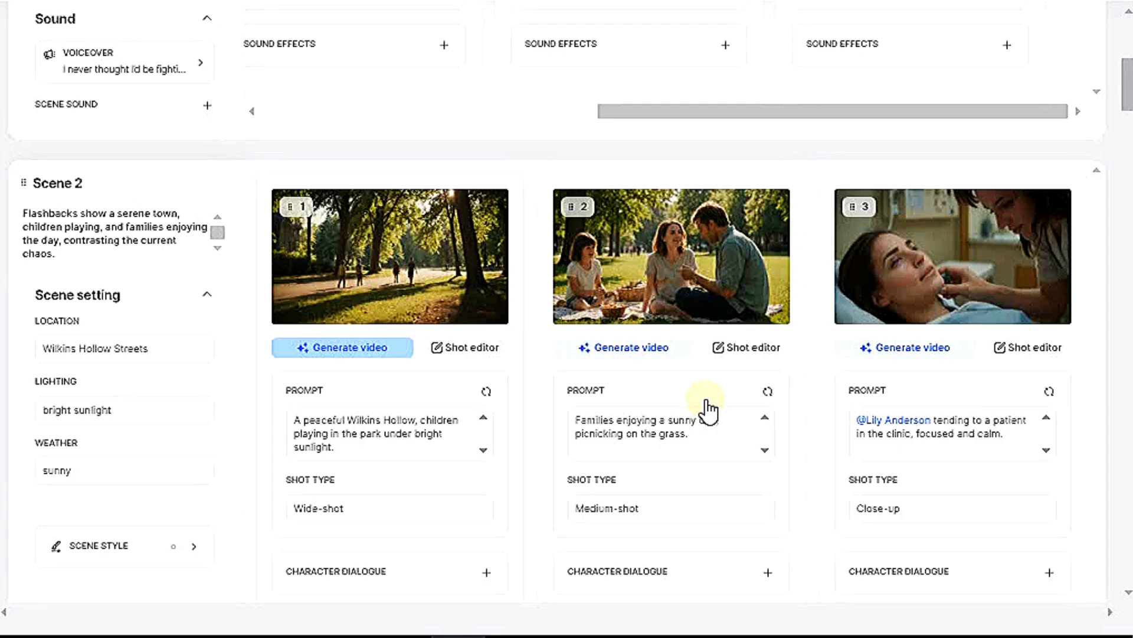
pyautogui.scroll(-20, 632, 397)
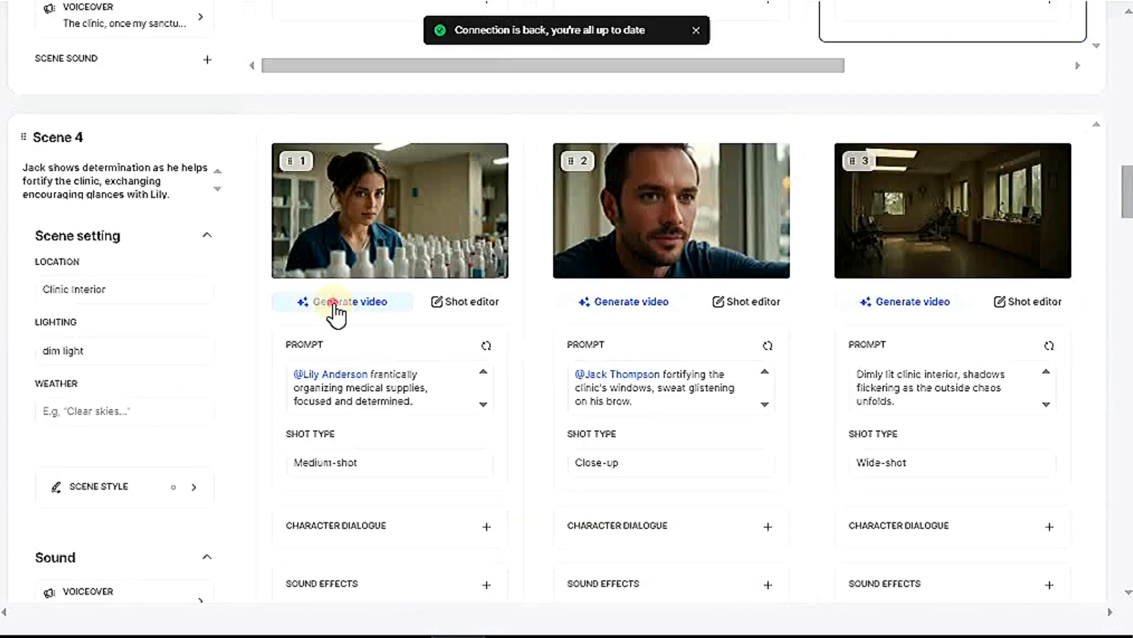
pyautogui.scroll(-20, 1098, 355)
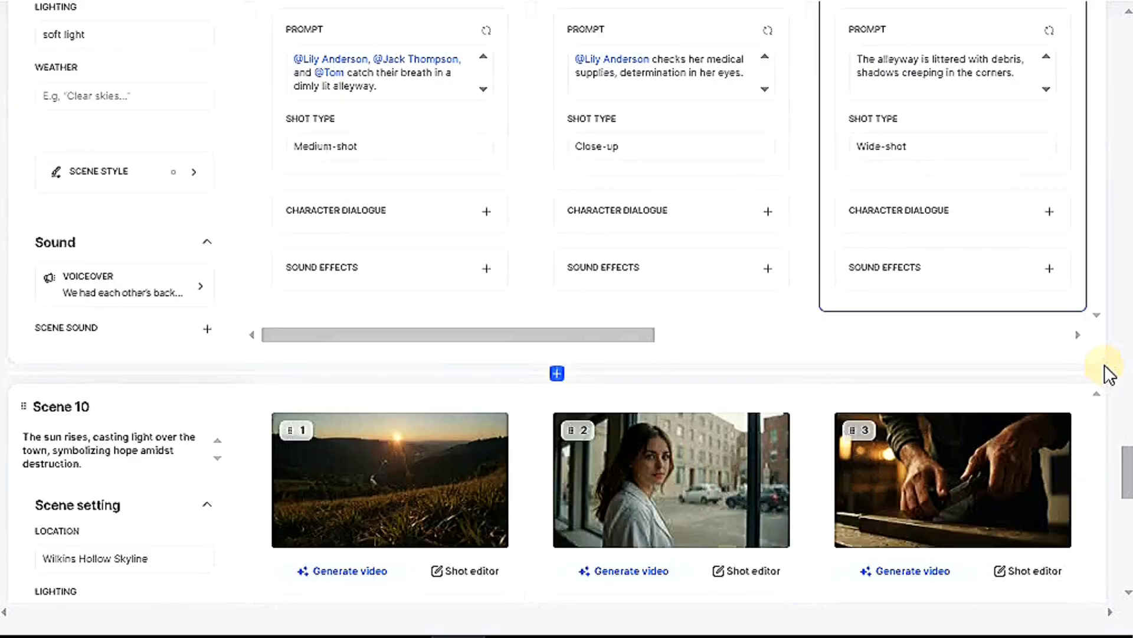
pyautogui.scroll(-5, 709, 354)
pyautogui.click(324, 349)
# Step: Scroll down the storyboard to Scene 11, the open-field finale with the trio and sunlit trees
pyautogui.scroll(-10, 1113, 324)
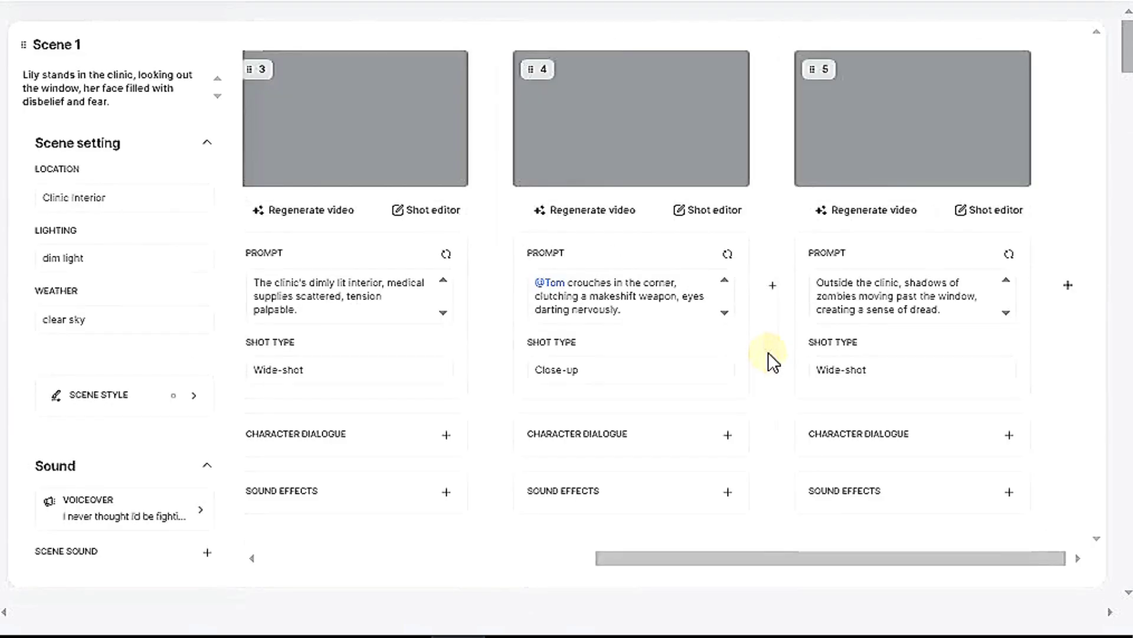
pyautogui.scroll(-20, 1082, 490)
pyautogui.scroll(3, 1092, 413)
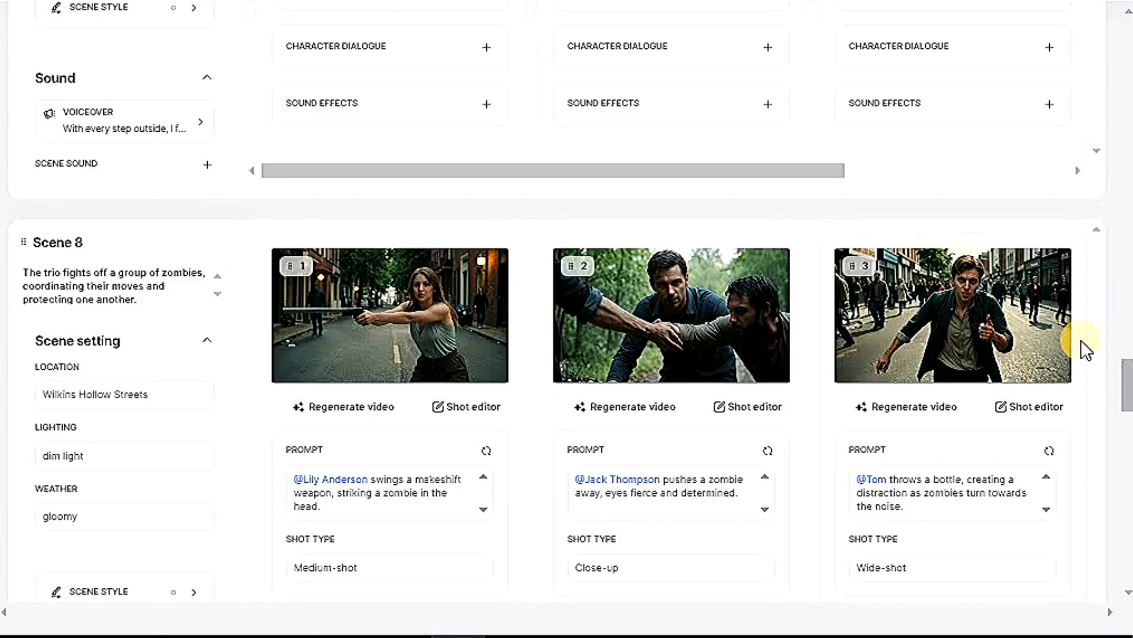
pyautogui.moveTo(983, 329)
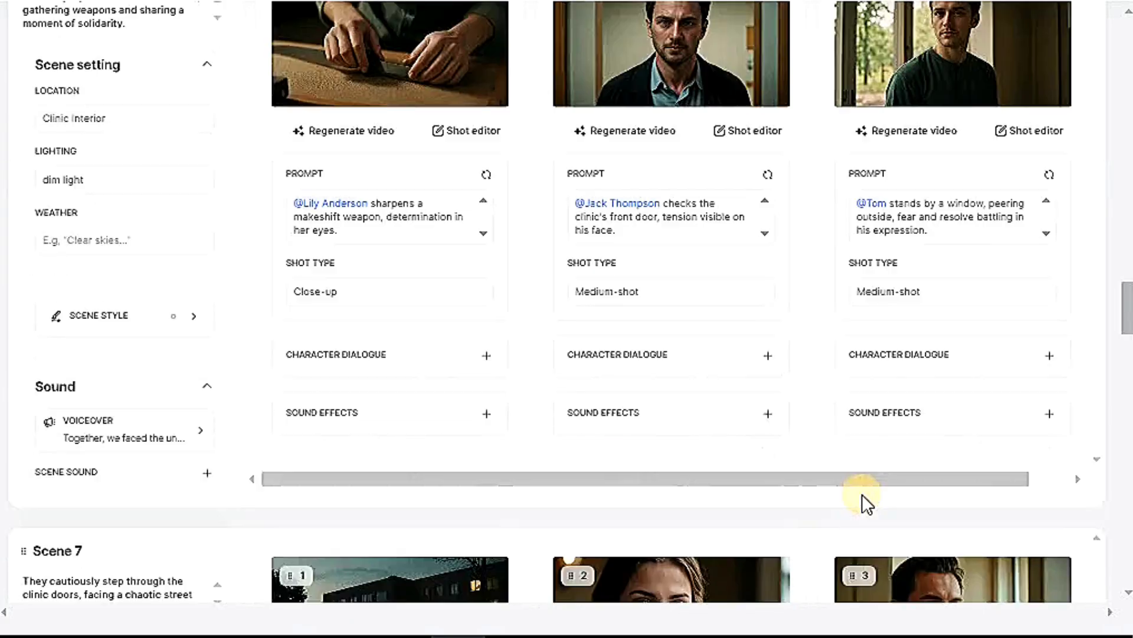
pyautogui.scroll(20, 862, 493)
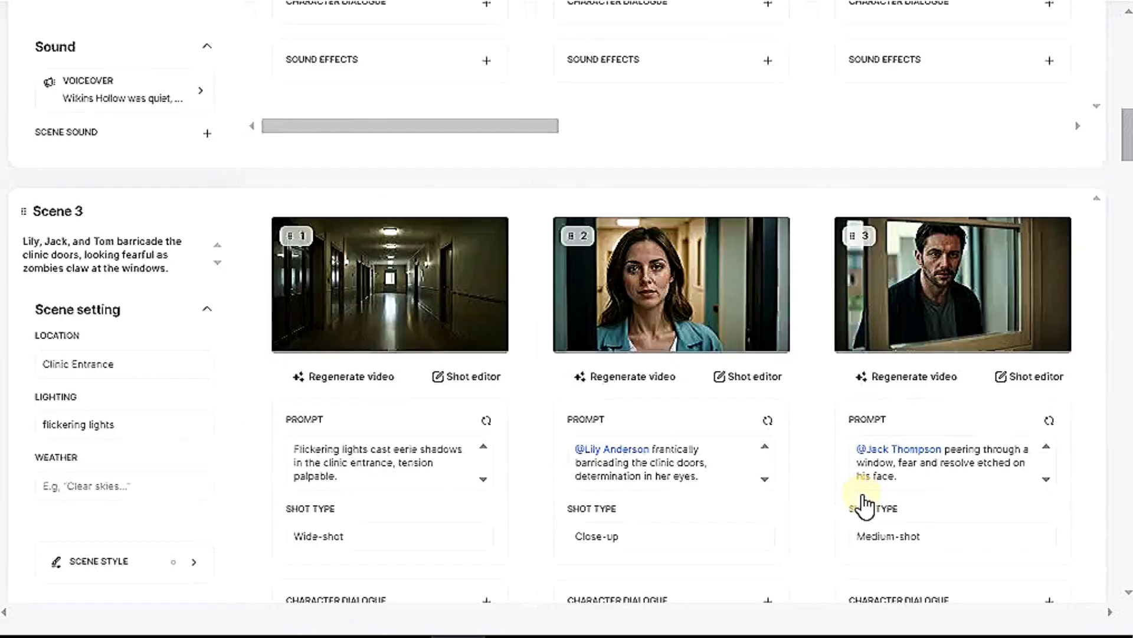
pyautogui.scroll(10, 862, 502)
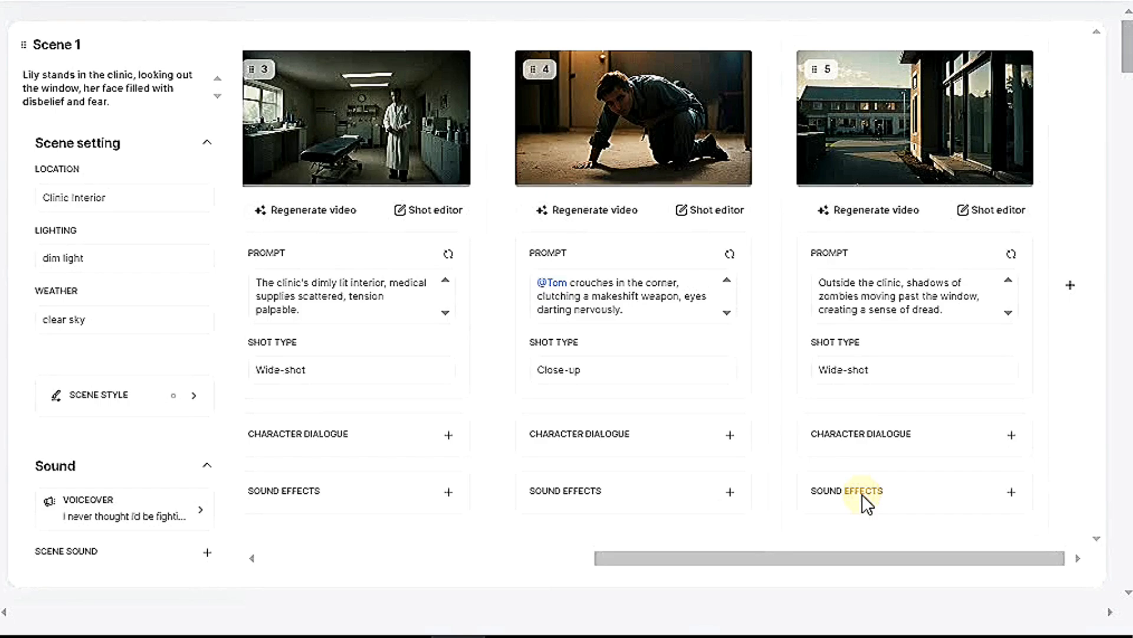
pyautogui.moveTo(632, 168)
pyautogui.scroll(-18, 679, 319)
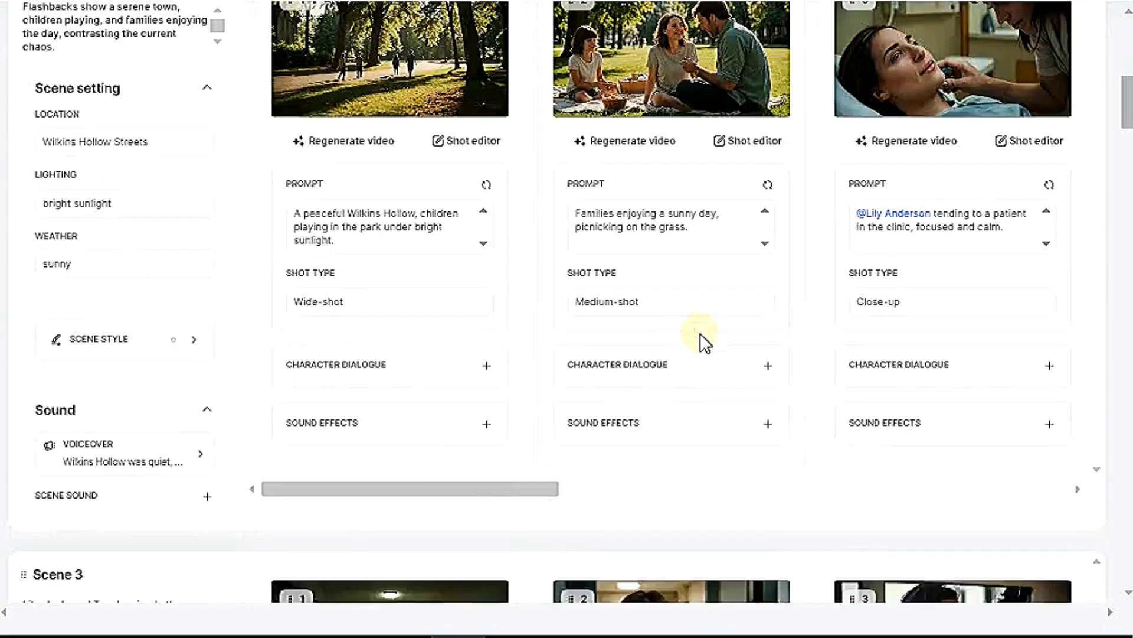
pyautogui.scroll(-20, 562, 315)
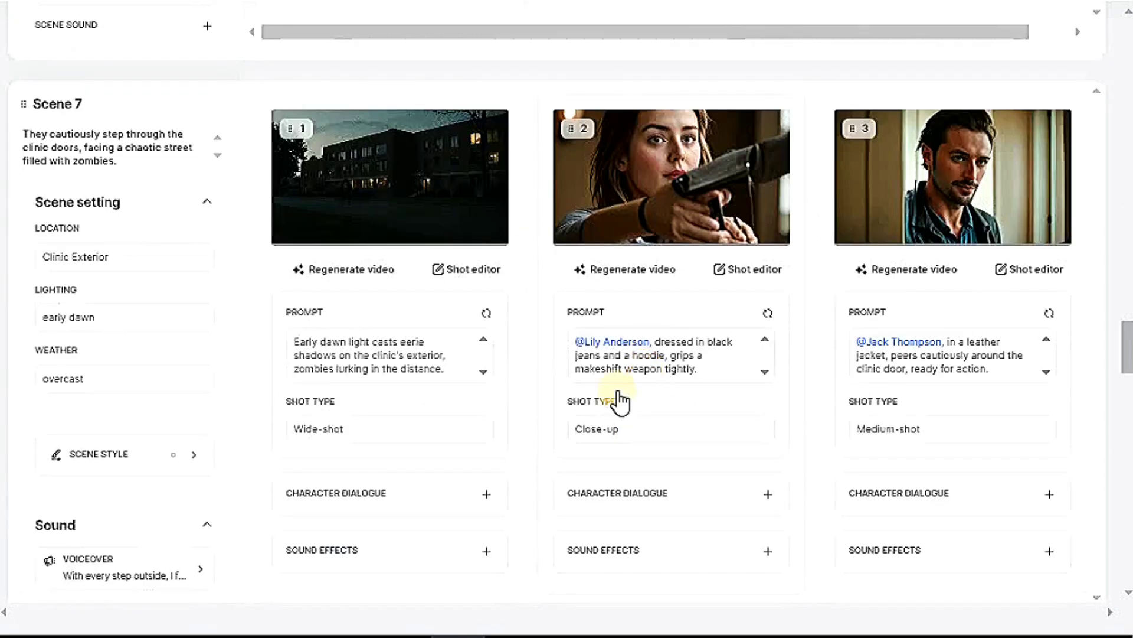
pyautogui.scroll(-15, 559, 378)
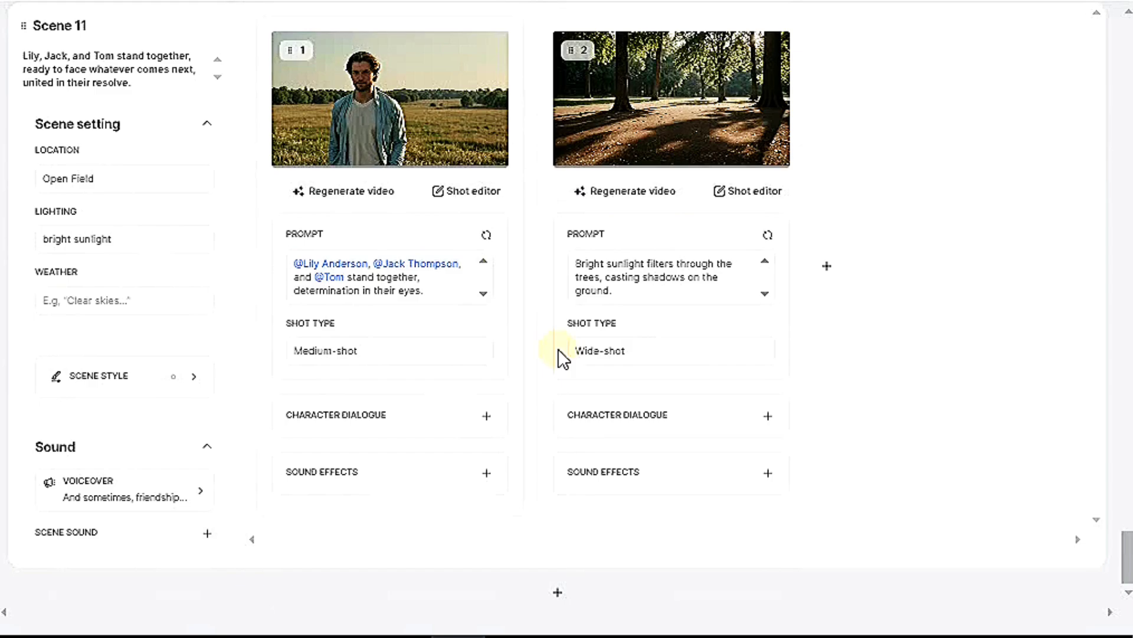
# Step: Open Scene 11 shot 1 in the Shot editor and play its current video
pyautogui.click(467, 197)
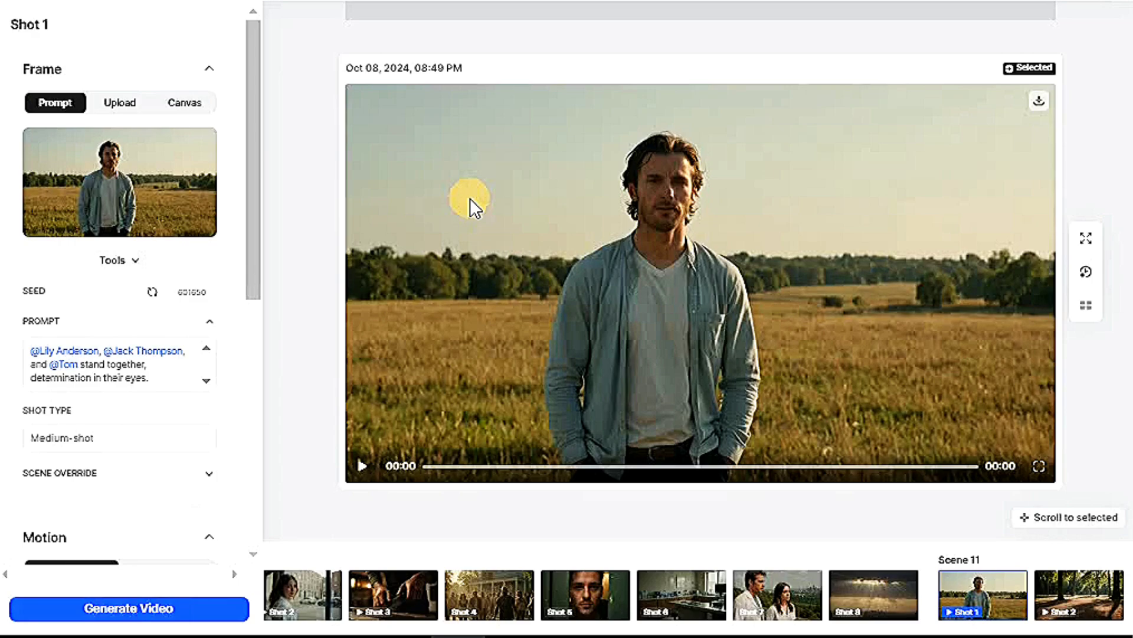
pyautogui.click(363, 467)
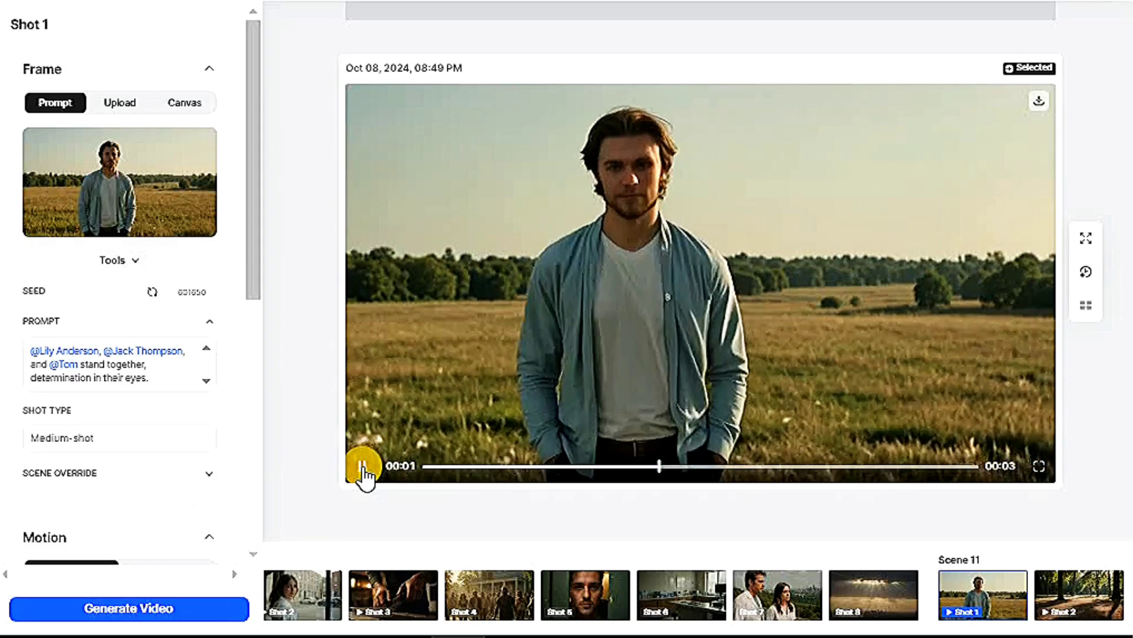
pyautogui.click(362, 468)
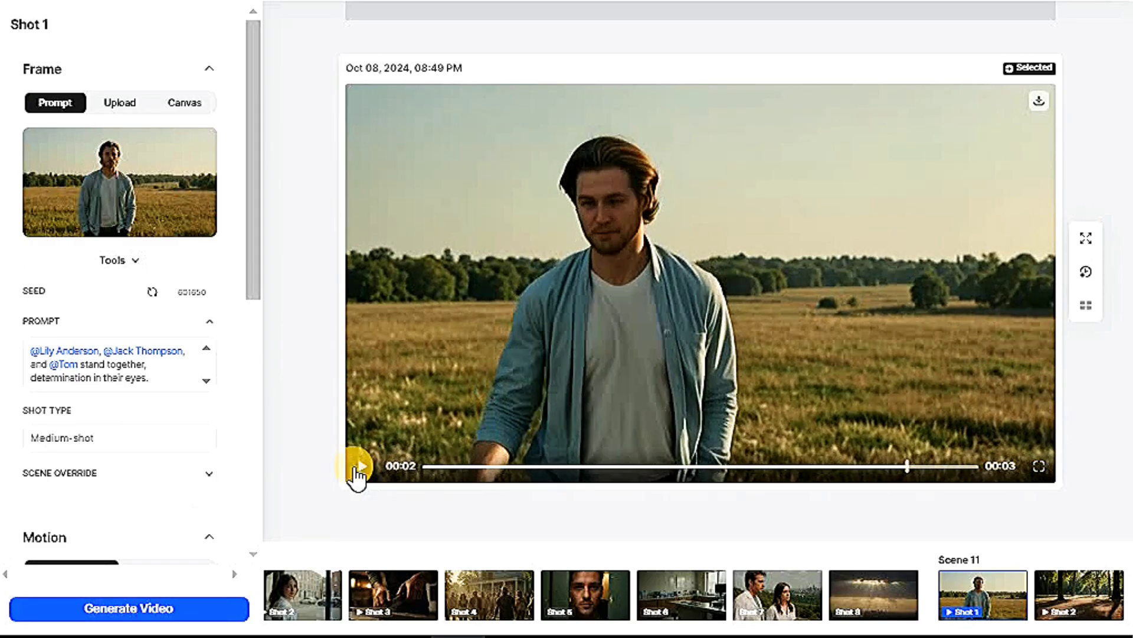
# Step: Set the duration to 12s, generate previews, render preview 1 and play the new clip
pyautogui.scroll(-8, 154, 418)
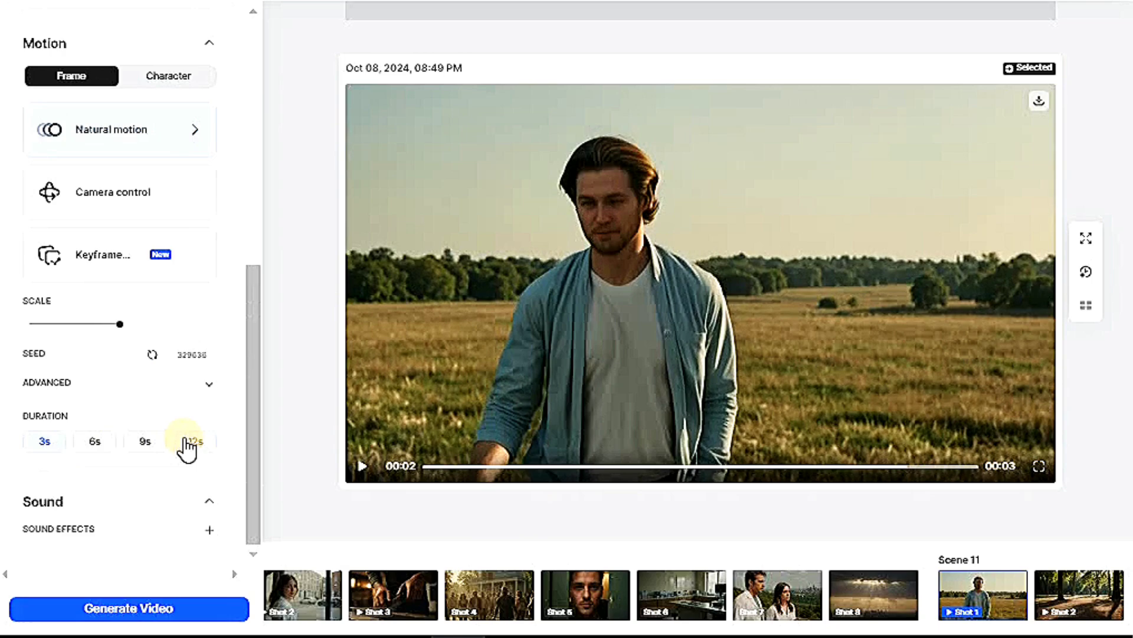
pyautogui.click(196, 443)
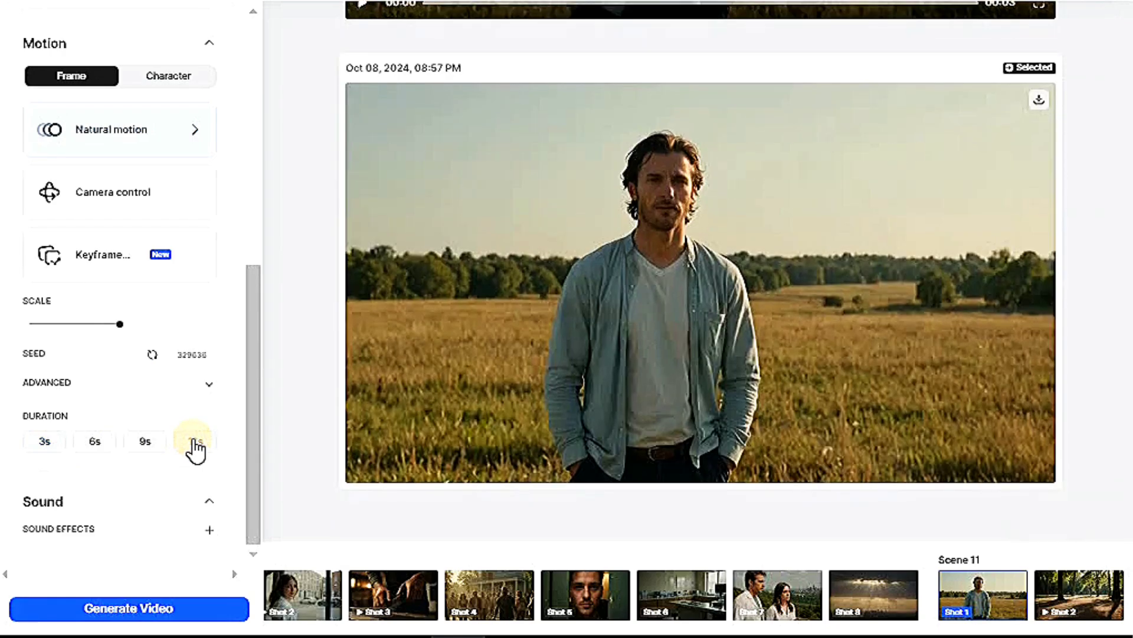
pyautogui.click(141, 611)
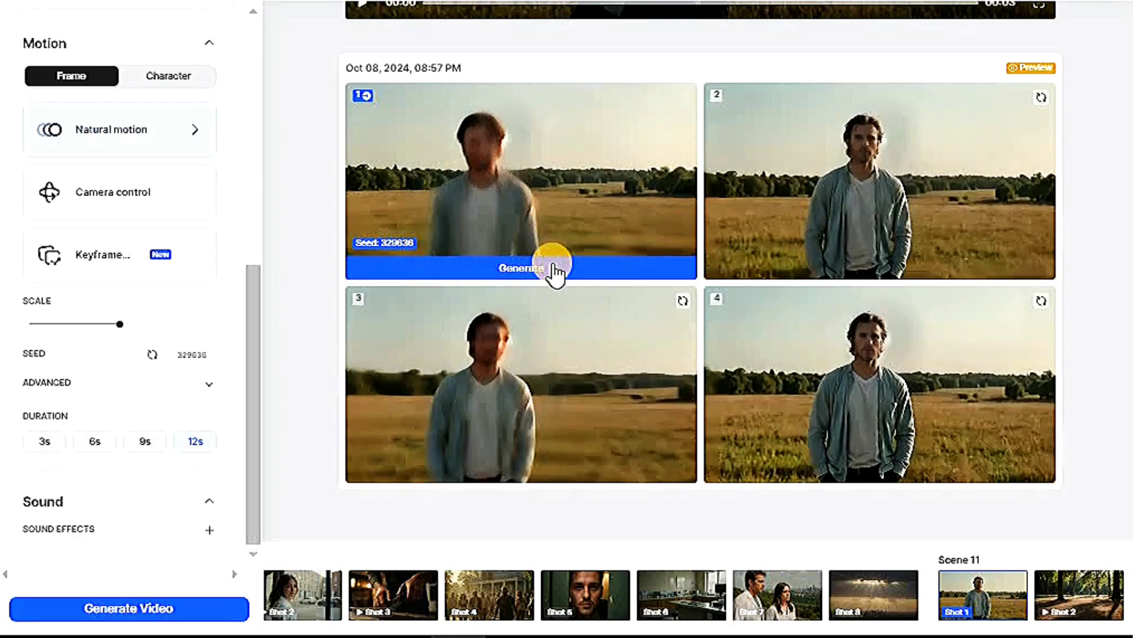
pyautogui.click(555, 273)
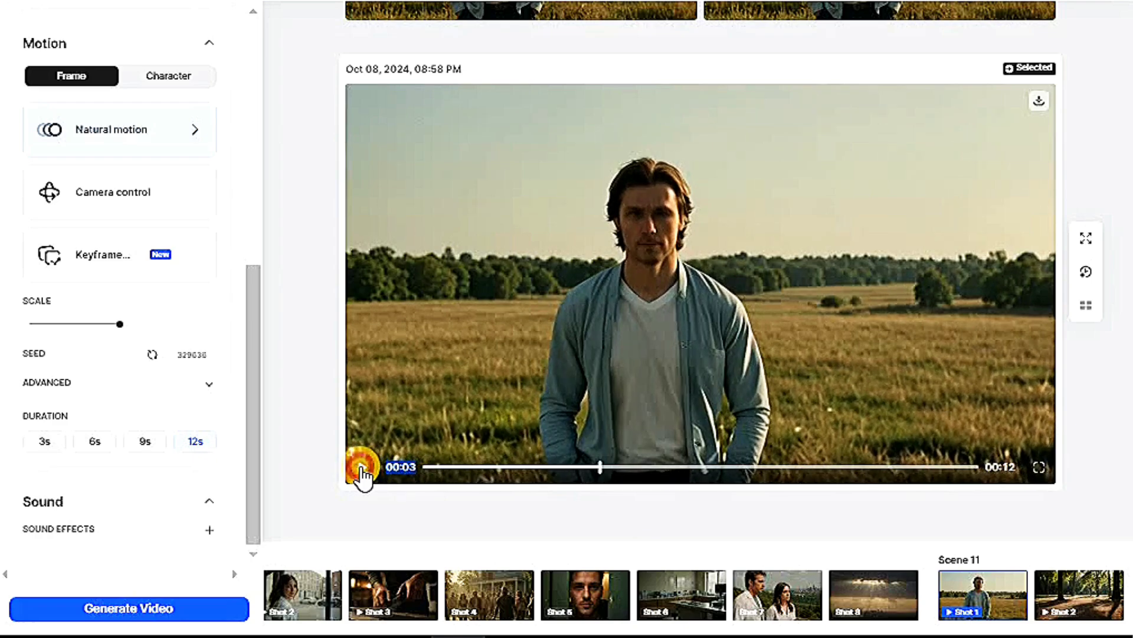
pyautogui.click(362, 470)
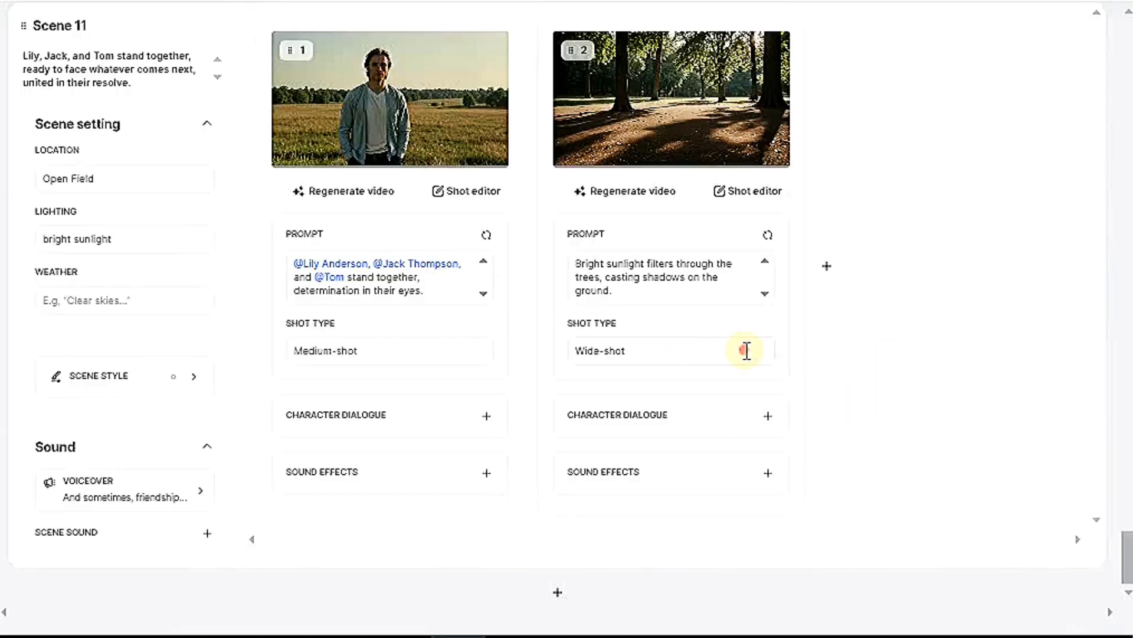
# Step: Change Scene 11 shot 2's Shot Type to Bird's eye view and generate its video
pyautogui.click(746, 351)
pyautogui.scroll(-3, 608, 410)
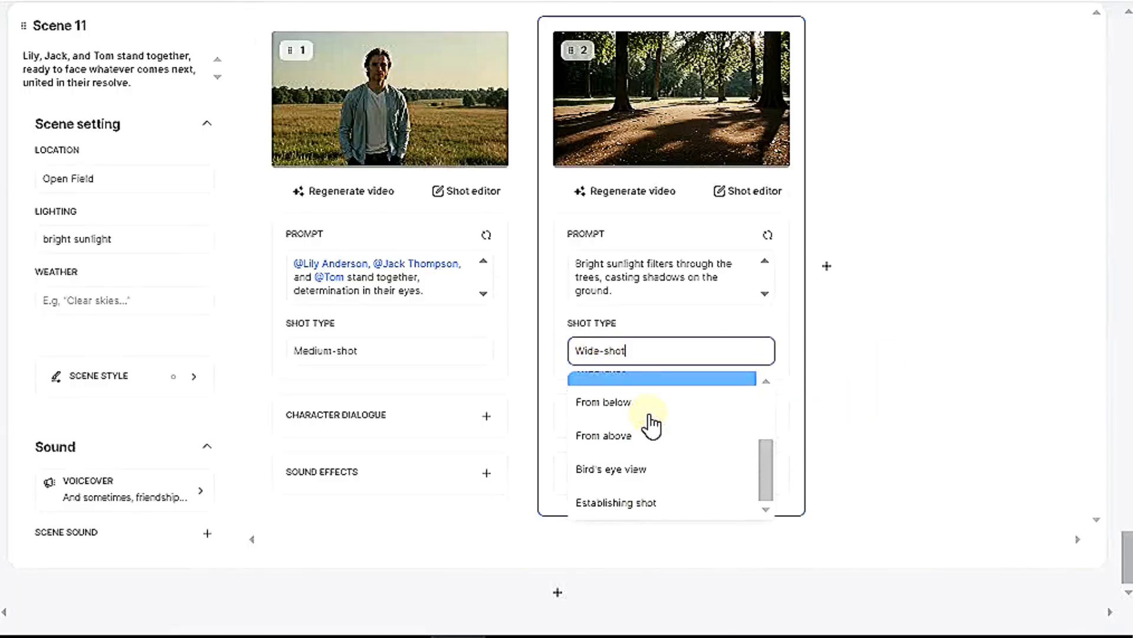
pyautogui.click(631, 479)
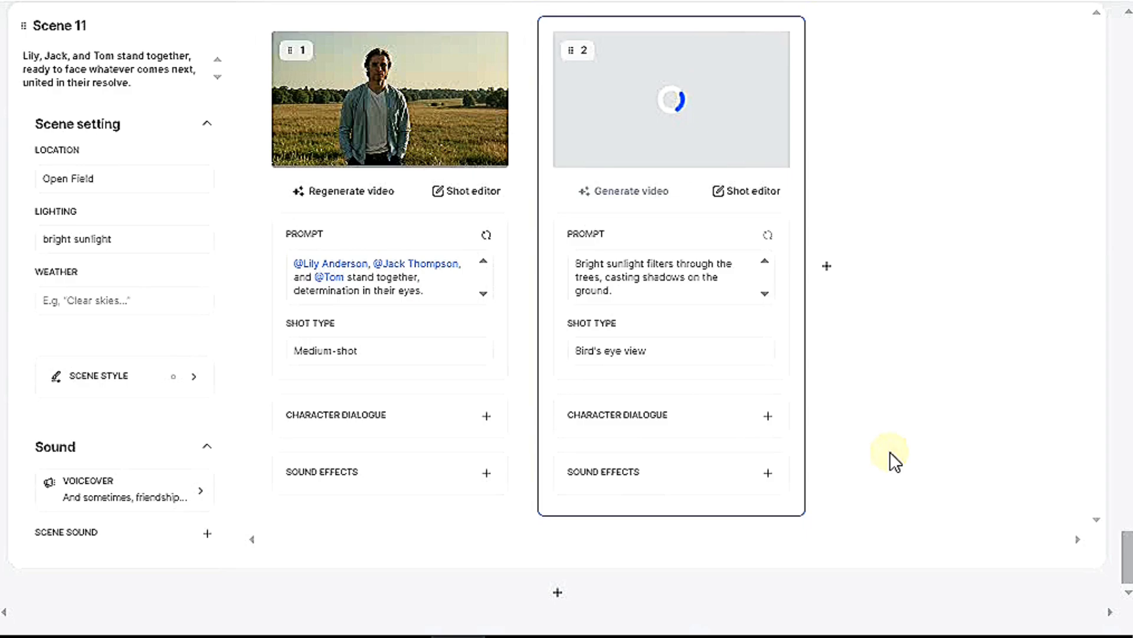
pyautogui.click(645, 192)
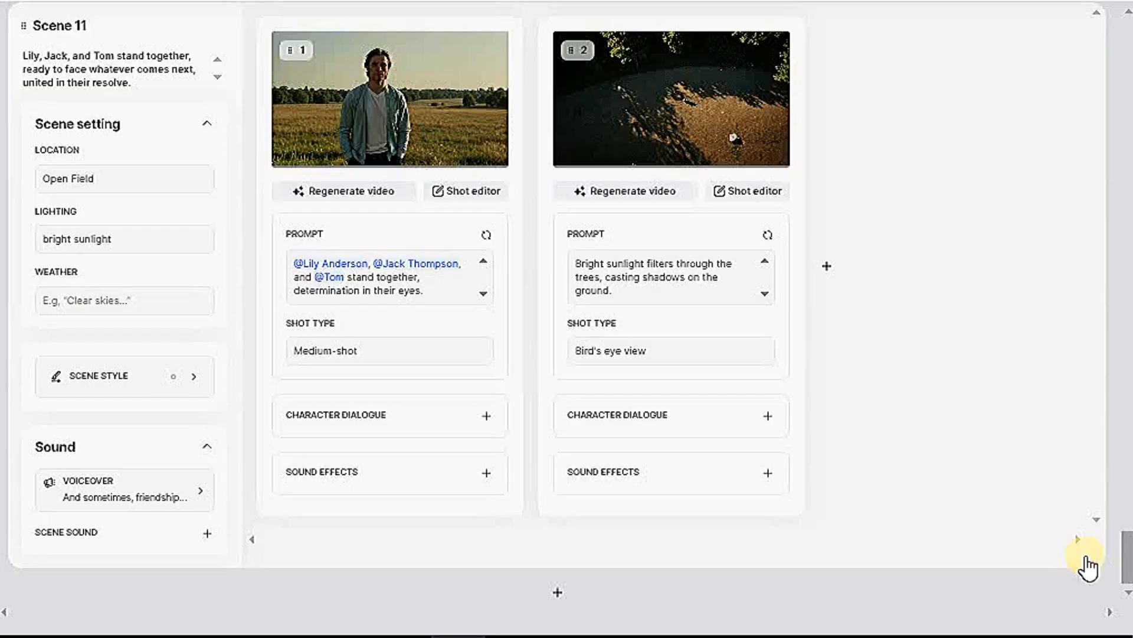
# Step: Add Character Dialogue to Scene 8 shot 2, view the voice list, and return to the top
pyautogui.scroll(20, 998, 436)
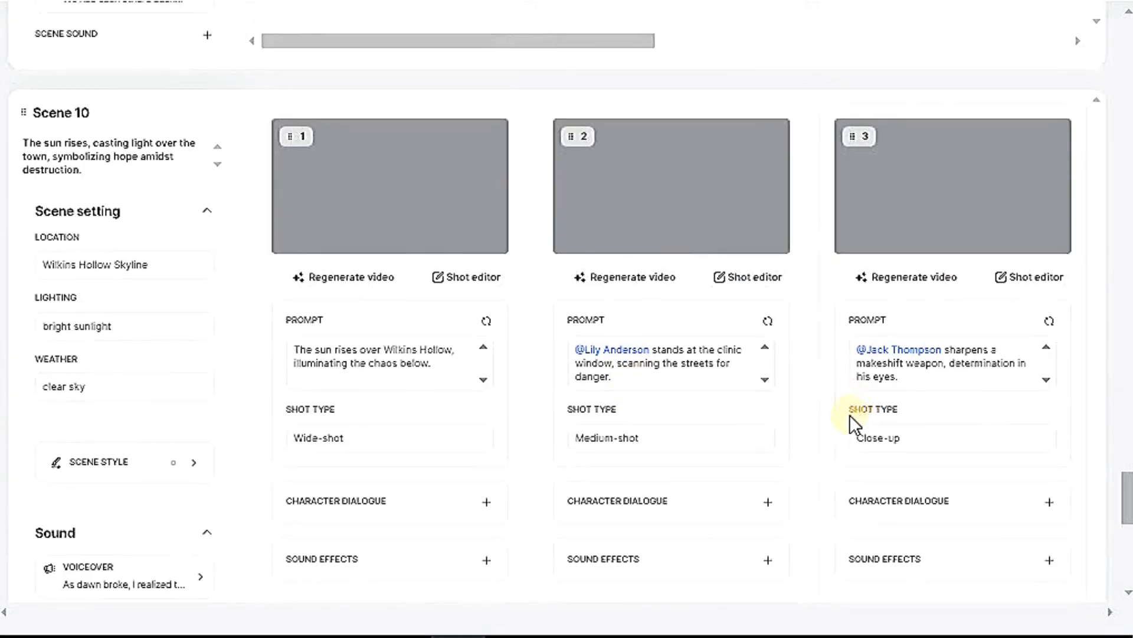
pyautogui.scroll(6, 768, 413)
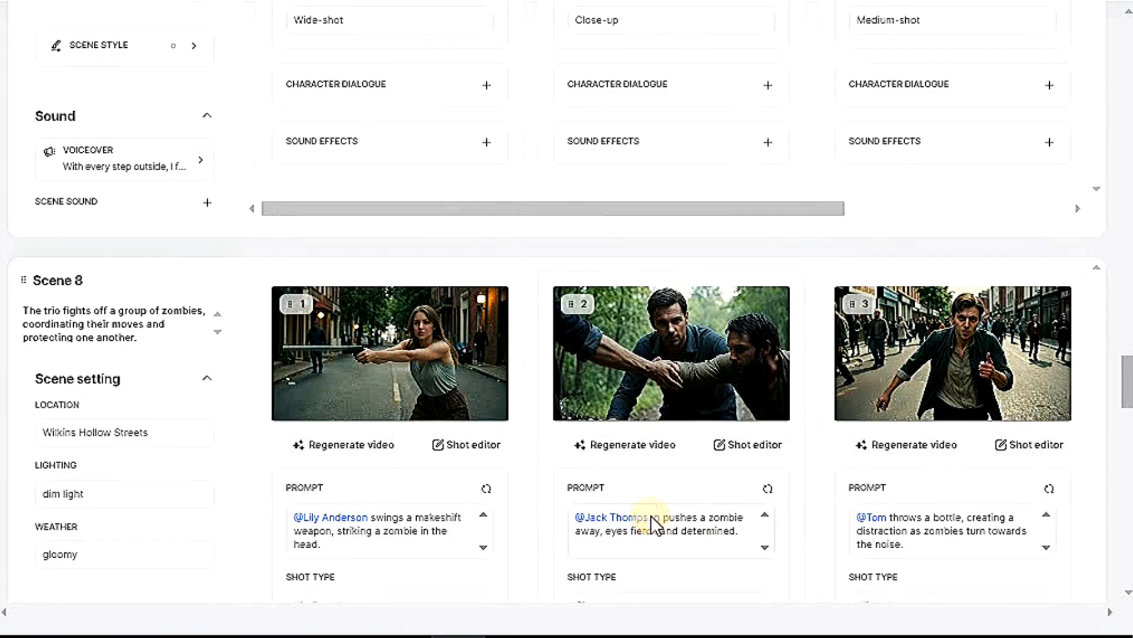
pyautogui.scroll(-6, 653, 519)
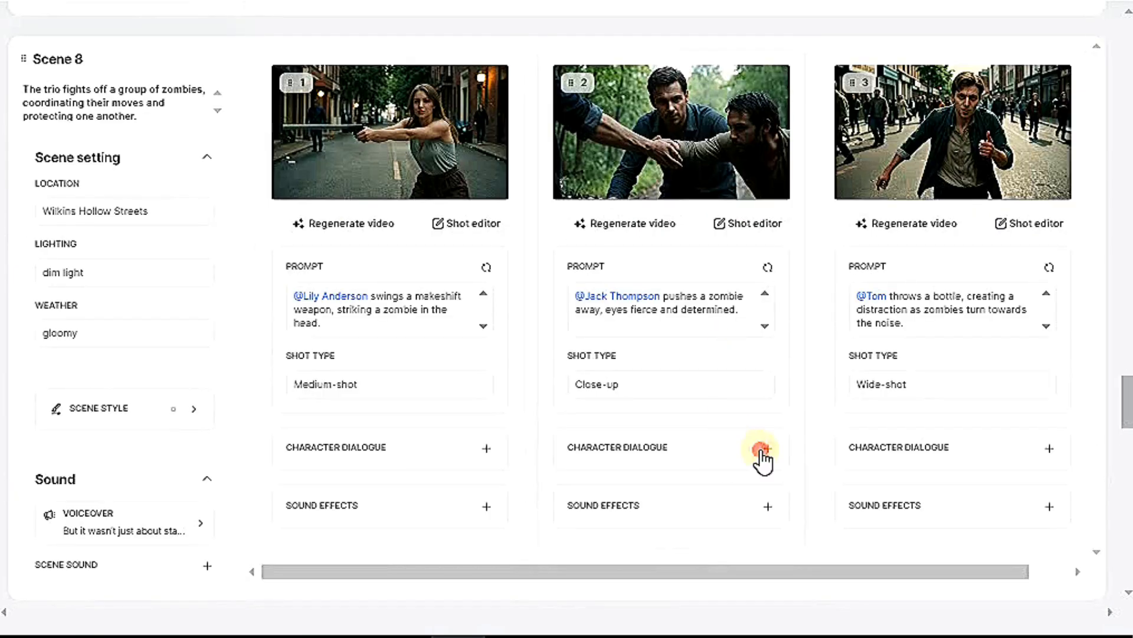
pyautogui.click(768, 337)
pyautogui.click(760, 443)
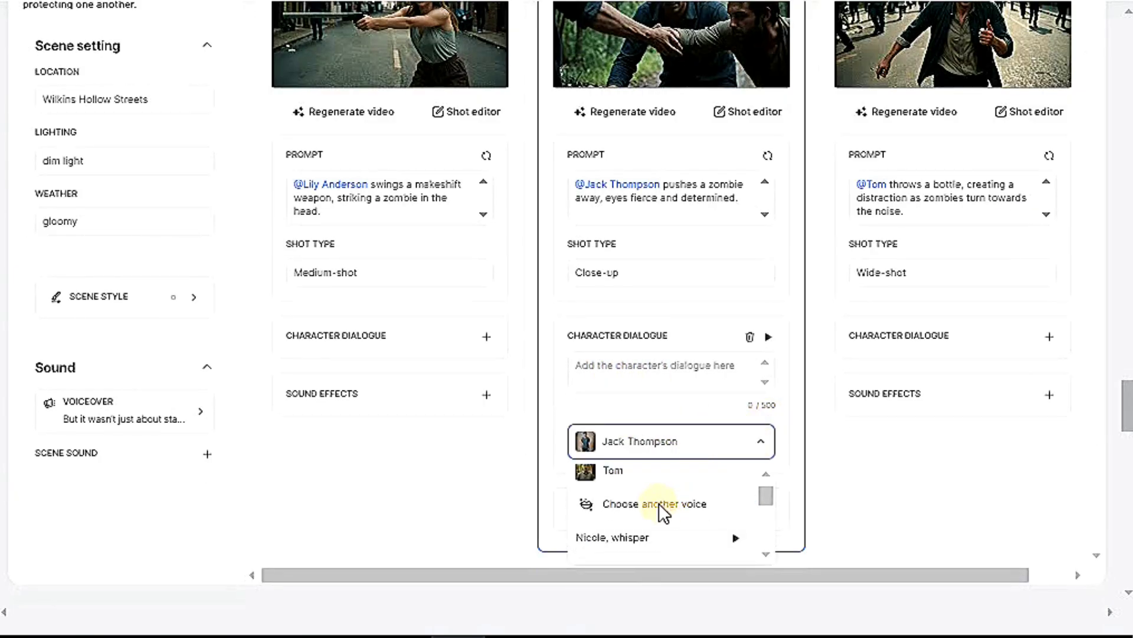
pyautogui.scroll(3, 673, 481)
pyautogui.scroll(20, 1039, 468)
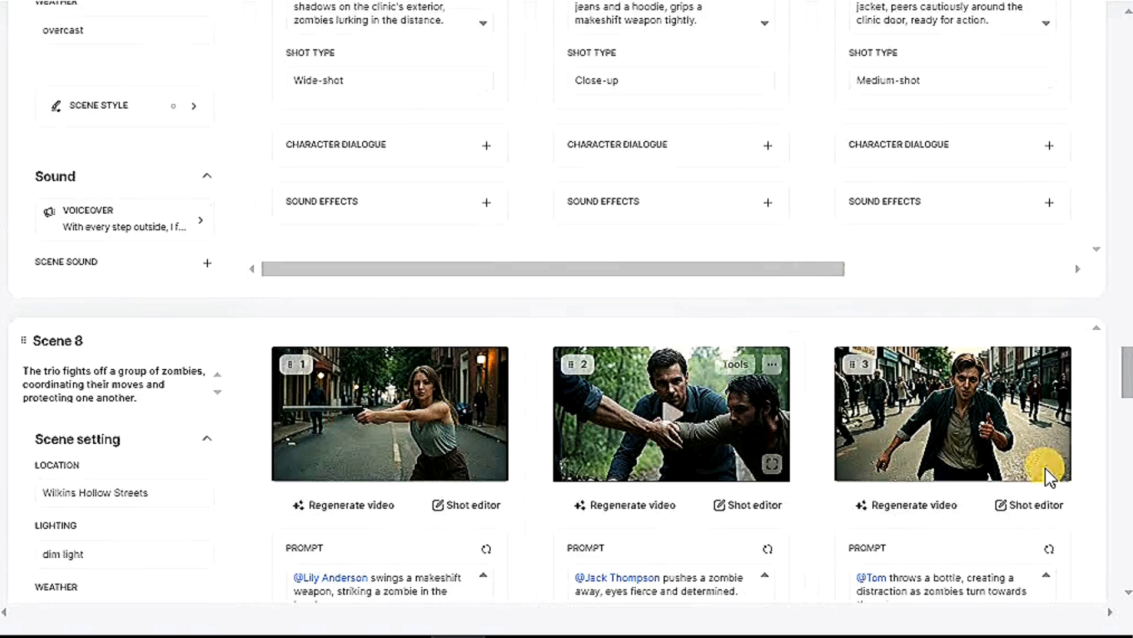
pyautogui.scroll(10, 997, 245)
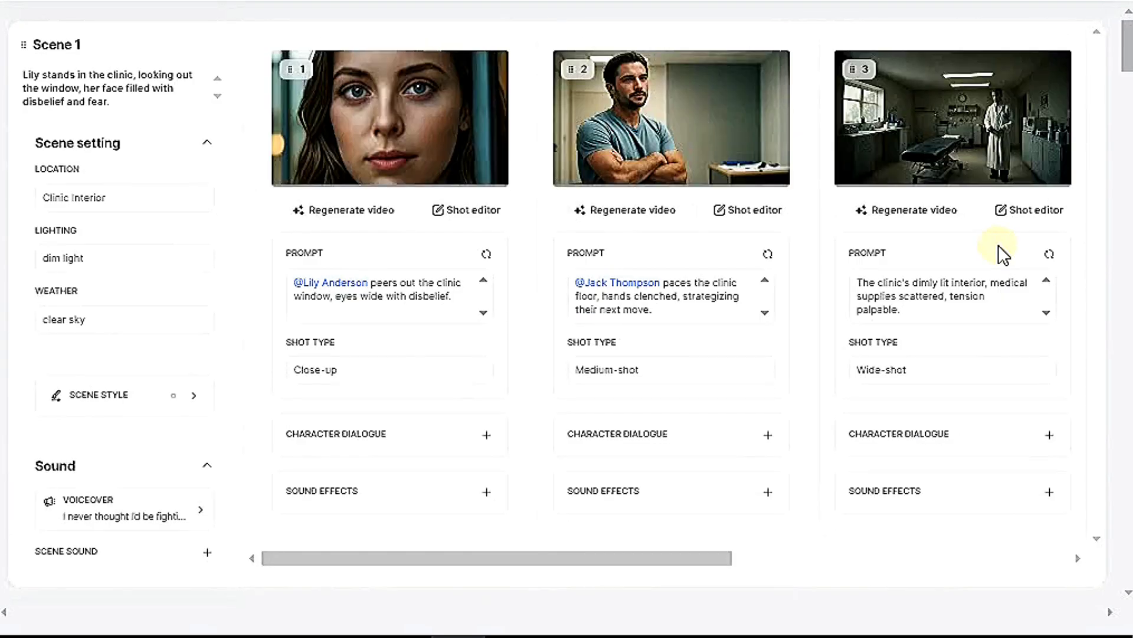
# Step: From the Preview, queue Generate all and confirm rendering the 17 remaining videos
pyautogui.click(1022, 56)
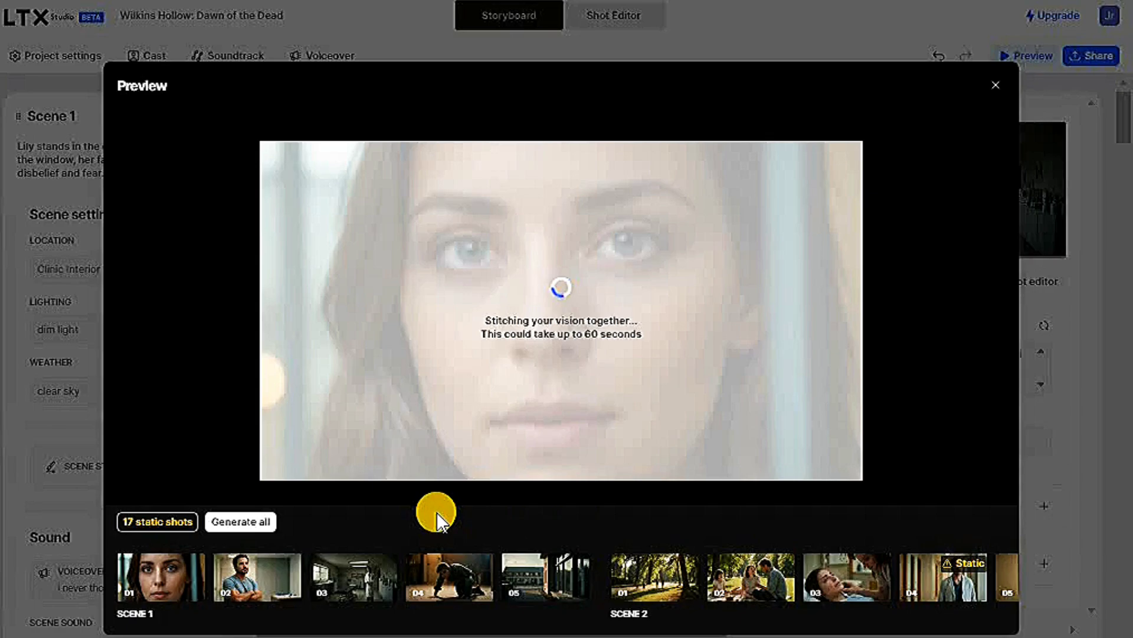
pyautogui.click(247, 521)
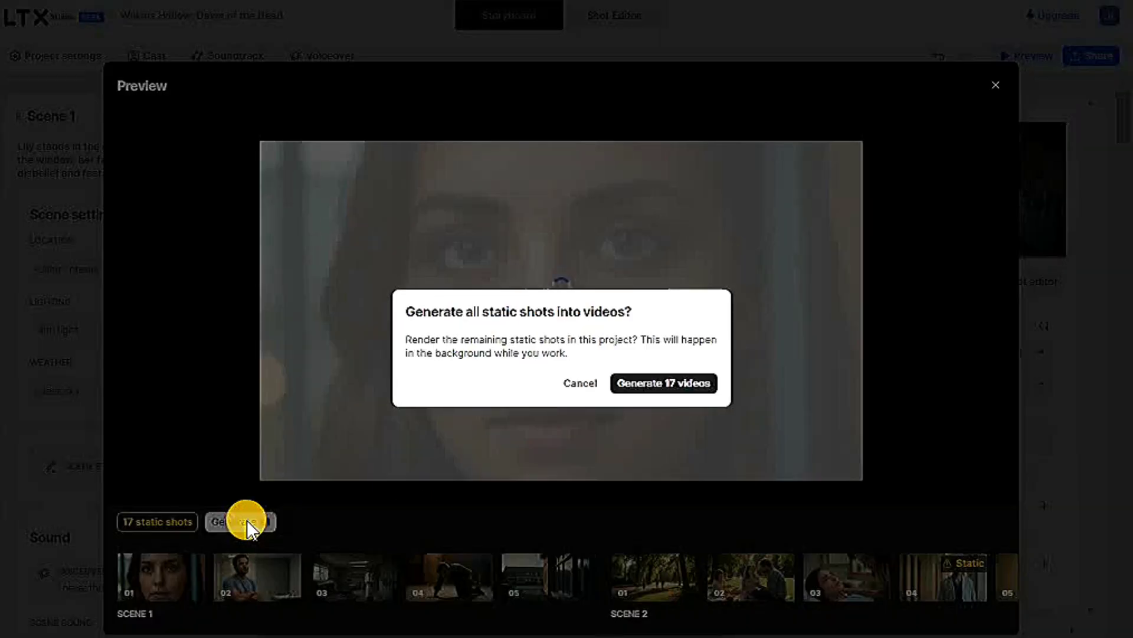
pyautogui.click(668, 385)
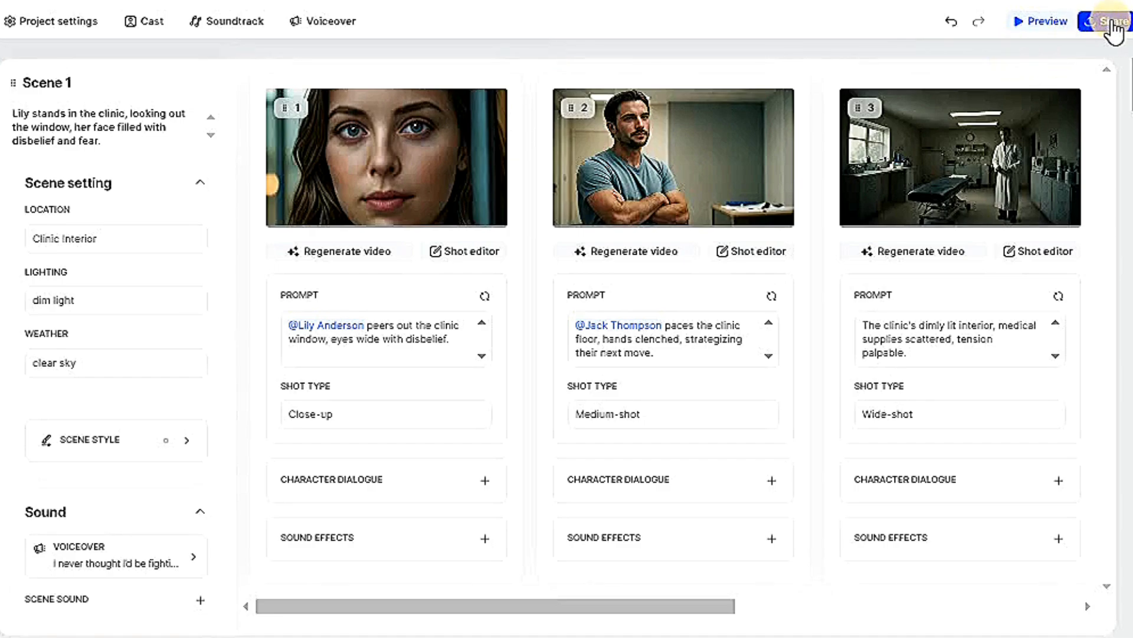
# Step: Export the film via Share as a Video file and download 'Wilkins Hollow: Dawn of the Dead.video.mp4'
pyautogui.click(1114, 23)
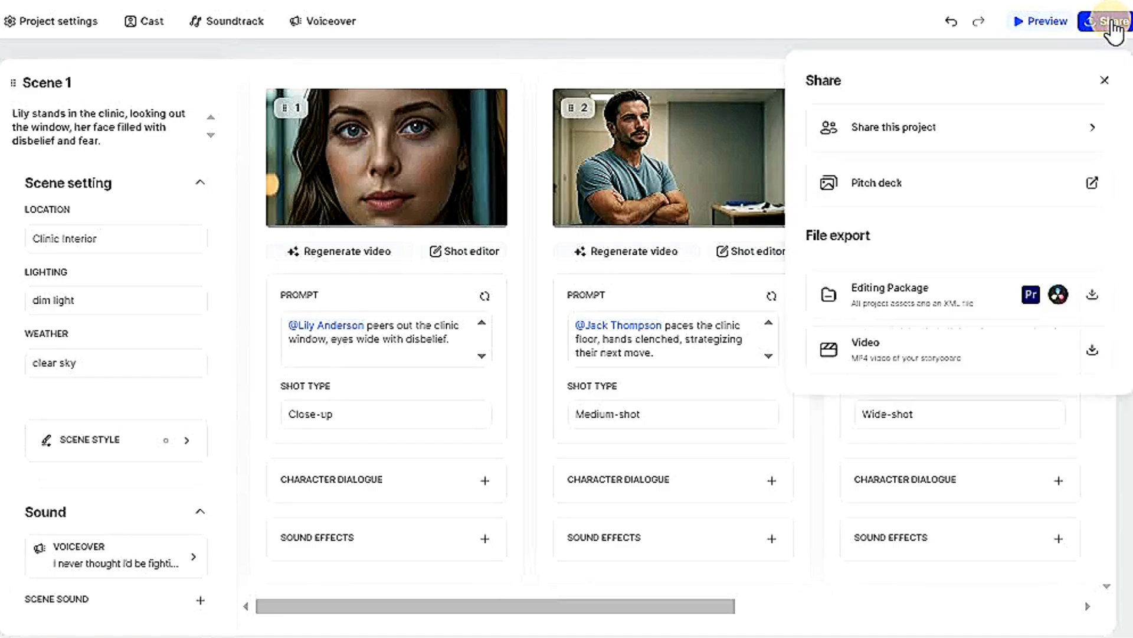
pyautogui.click(1006, 369)
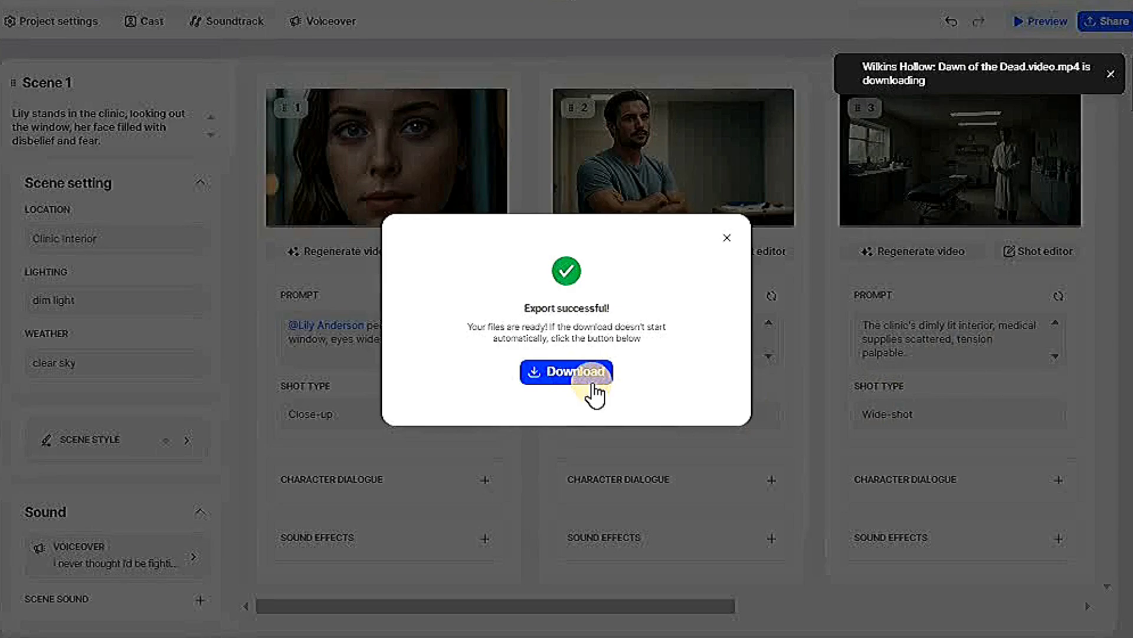
pyautogui.click(579, 380)
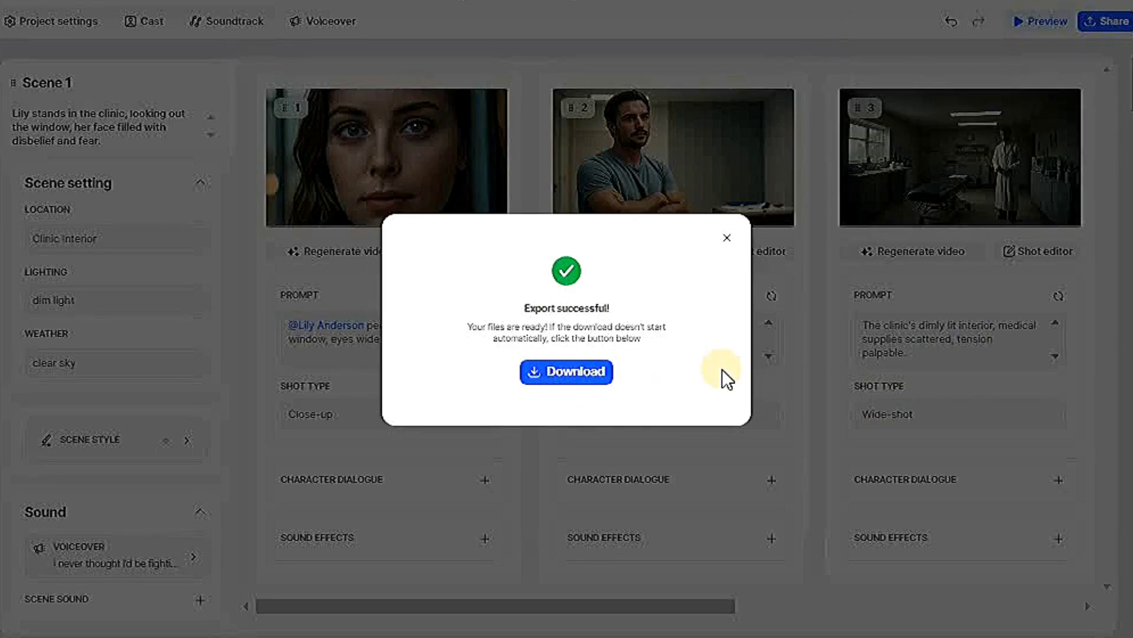